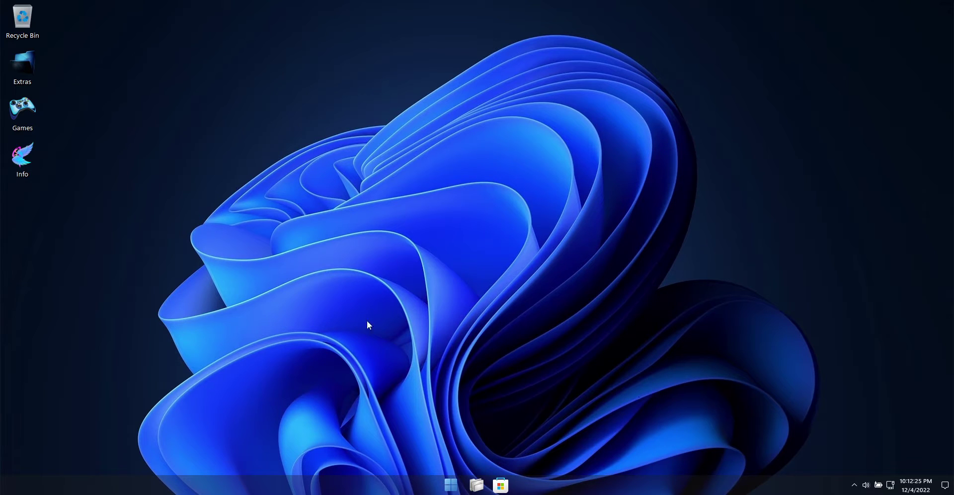
Step: Open the About page in the System section of Windows Settings
{"action": "left_click", "coordinate": [445, 484]}
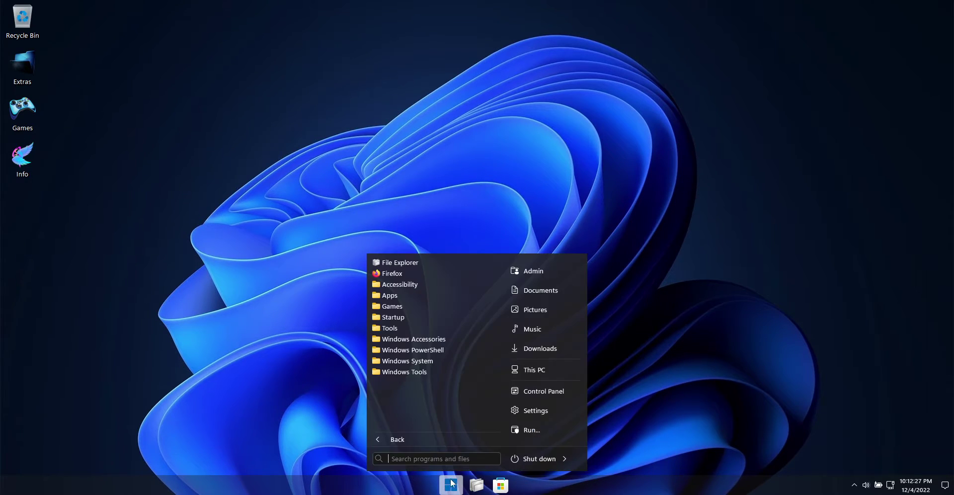
{"action": "left_click", "coordinate": [546, 410]}
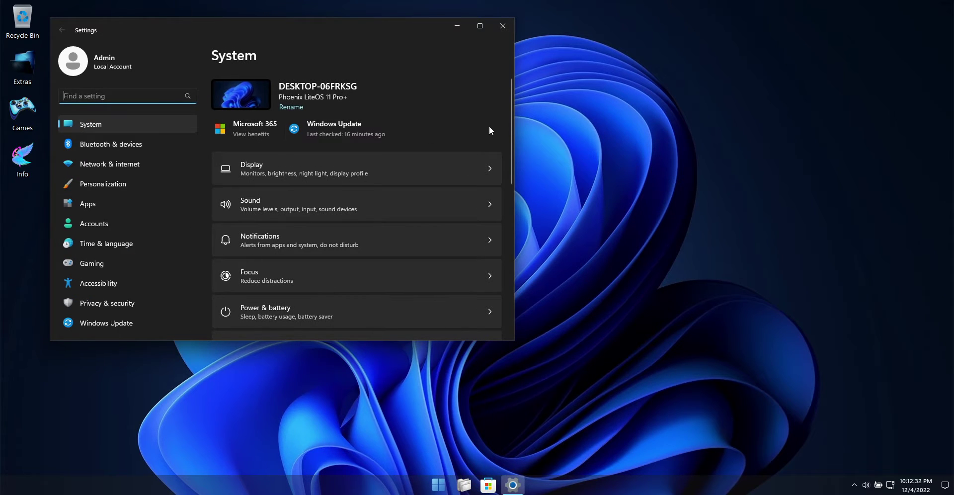
{"action": "scroll", "coordinate": [318, 298], "scroll_direction": "down", "scroll_amount": 5}
{"action": "left_click", "coordinate": [318, 307]}
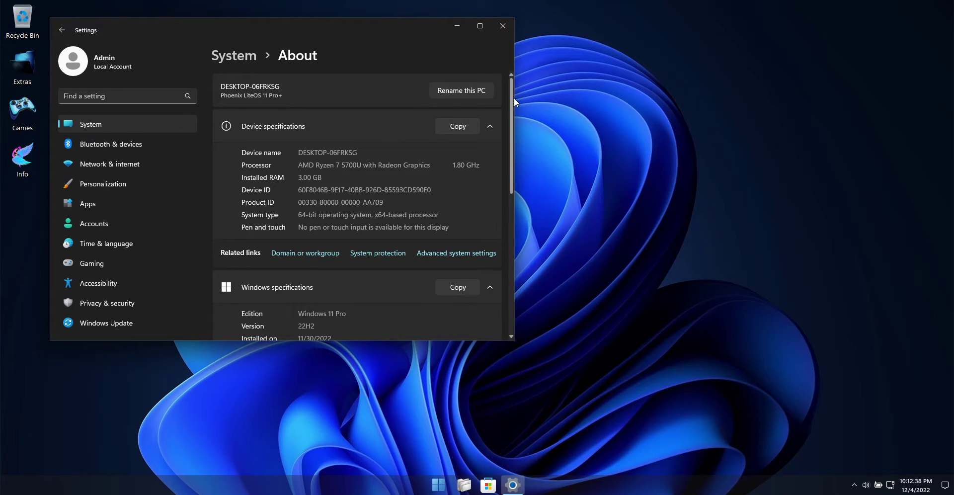
Step: Check the Windows edition, version and OS build in the Windows specifications, and close Settings
{"action": "left_click_drag", "start_coordinate": [512, 97], "coordinate": [518, 187]}
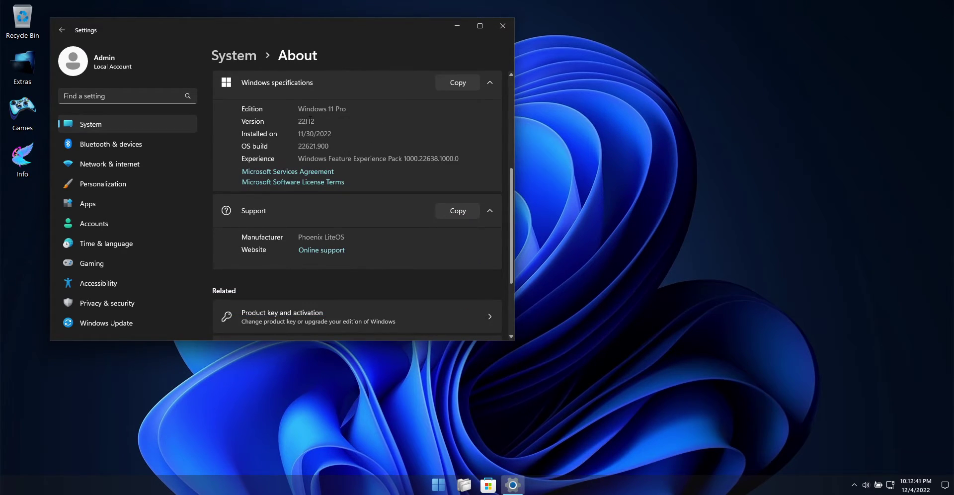
{"action": "left_click_drag", "start_coordinate": [299, 109], "coordinate": [363, 110]}
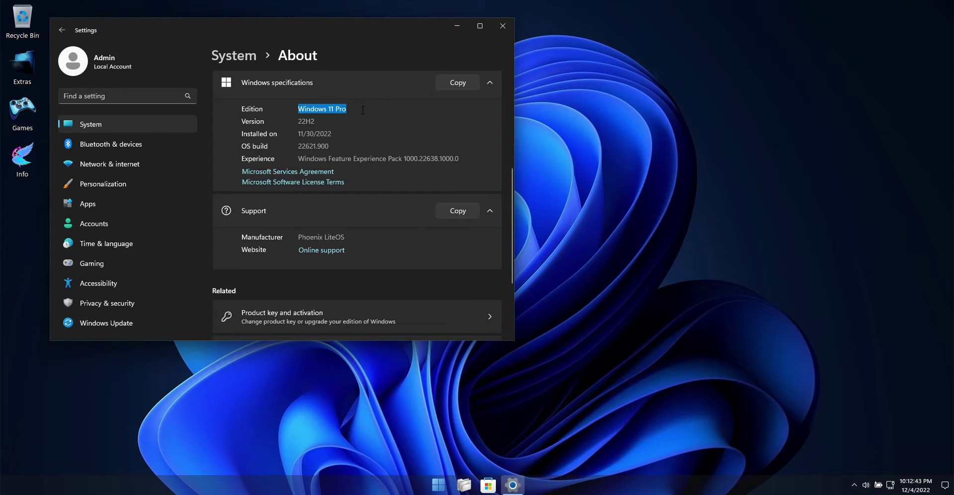
{"action": "left_click_drag", "start_coordinate": [299, 122], "coordinate": [335, 122]}
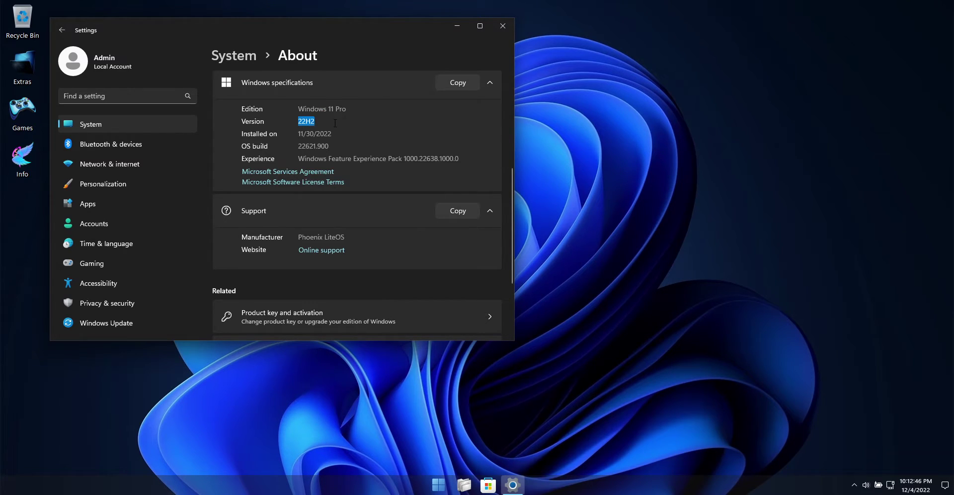
{"action": "left_click_drag", "start_coordinate": [298, 146], "coordinate": [338, 146]}
{"action": "left_click", "coordinate": [502, 29]}
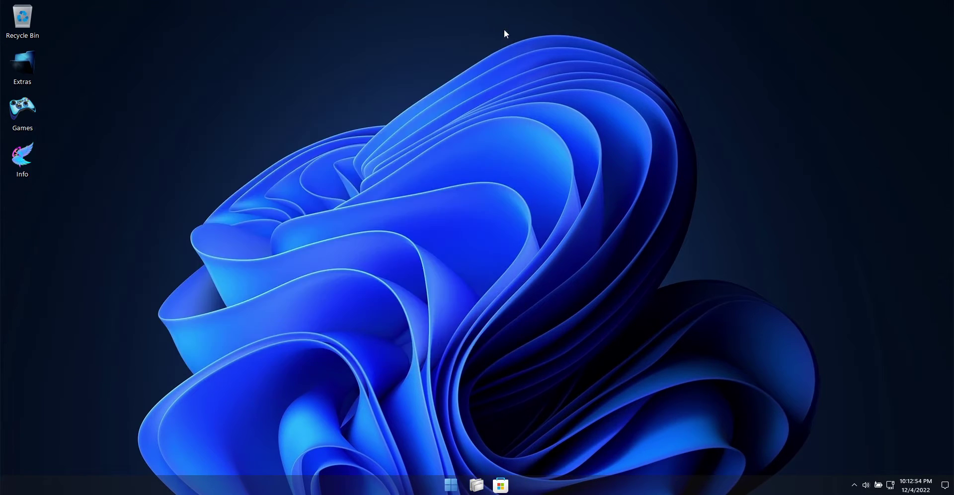
Step: Look through the contents of the Accessibility, Apps and Tools folders in the Start menu's program list
{"action": "left_click", "coordinate": [451, 484]}
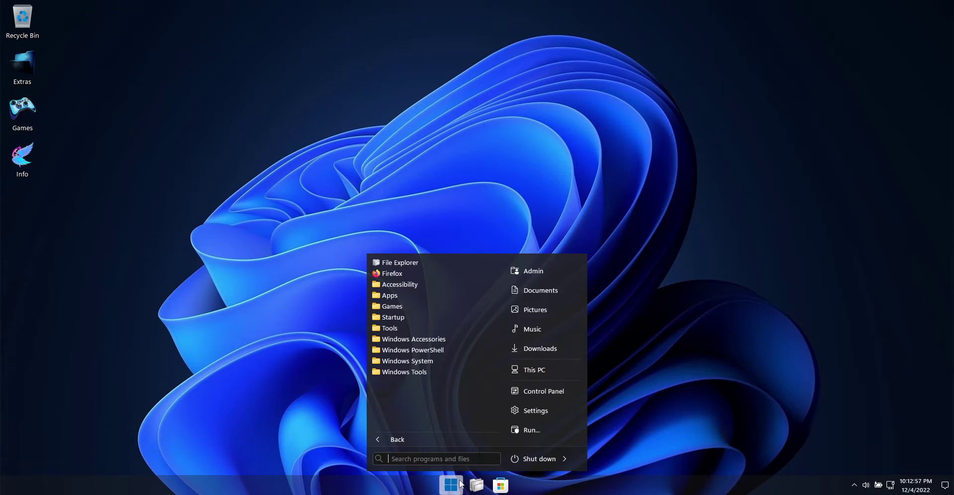
{"action": "left_click", "coordinate": [439, 282]}
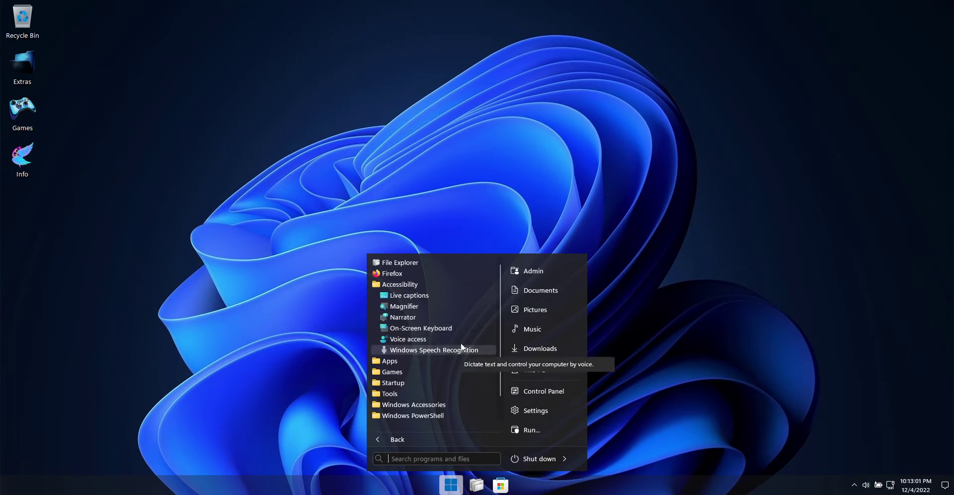
{"action": "left_click", "coordinate": [455, 284]}
{"action": "left_click", "coordinate": [447, 293]}
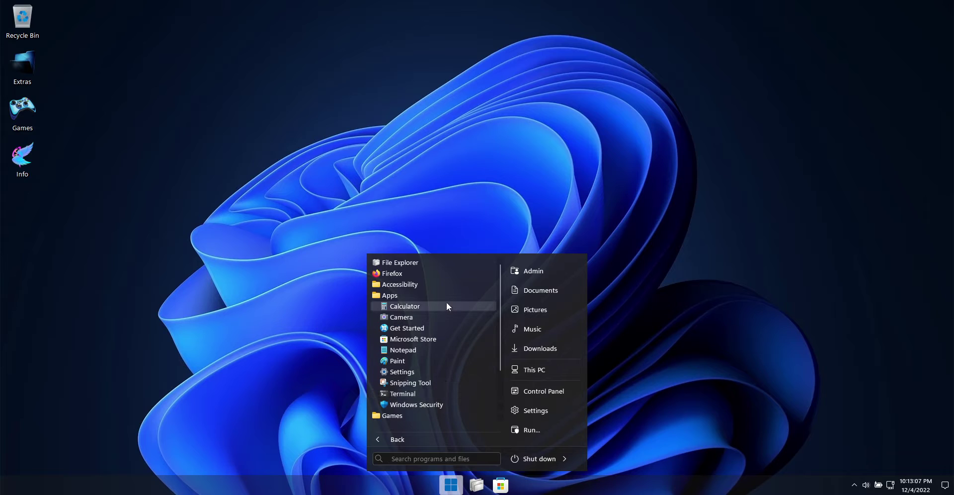
{"action": "left_click", "coordinate": [404, 297]}
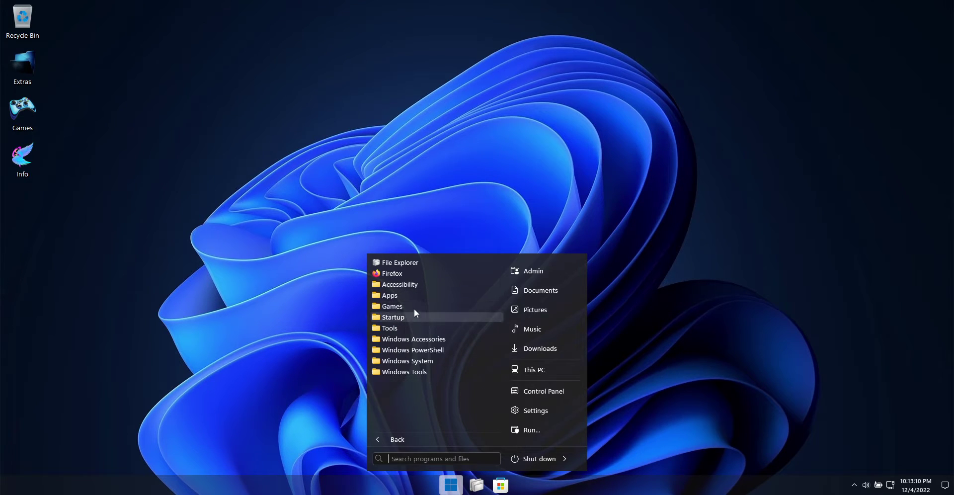
{"action": "left_click", "coordinate": [439, 328]}
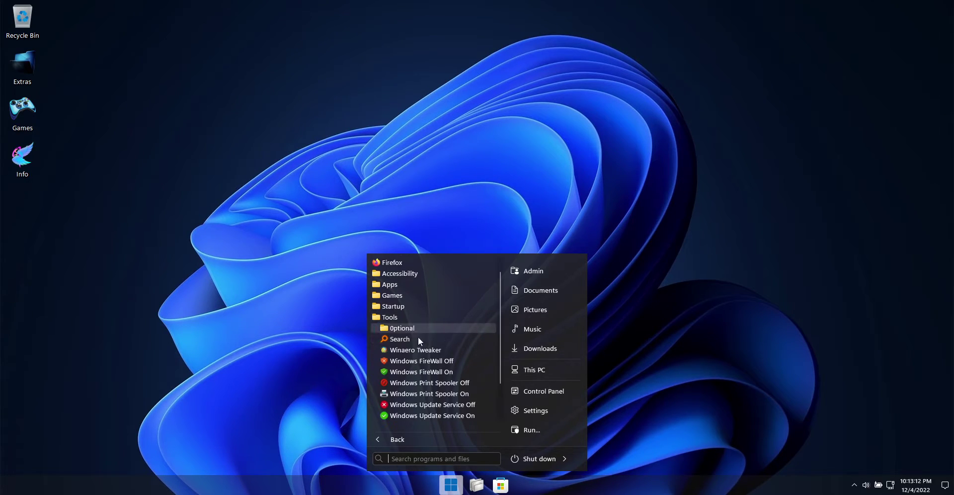
{"action": "scroll", "coordinate": [447, 329], "scroll_direction": "down", "scroll_amount": 1}
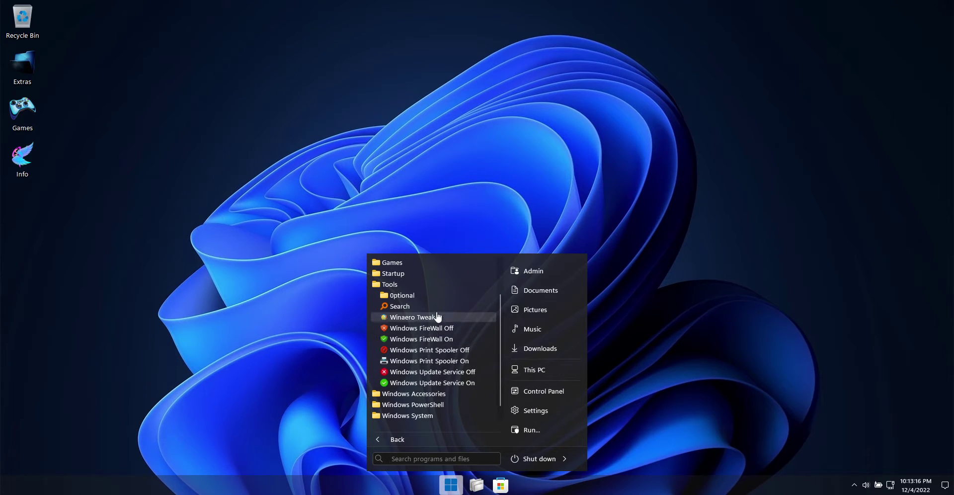
{"action": "left_click", "coordinate": [392, 284]}
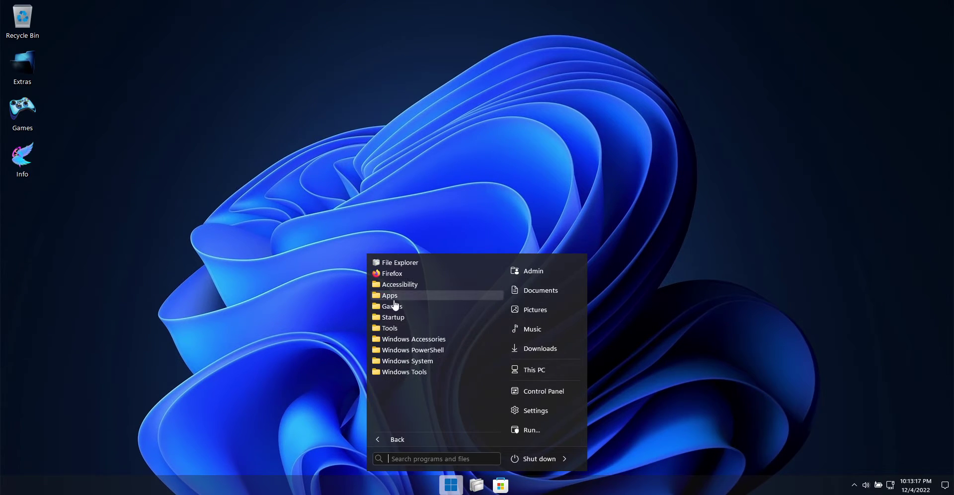
Step: Look through the Windows Accessories, Windows System and Windows Tools folders in the program list, and close the Start menu
{"action": "left_click", "coordinate": [425, 338]}
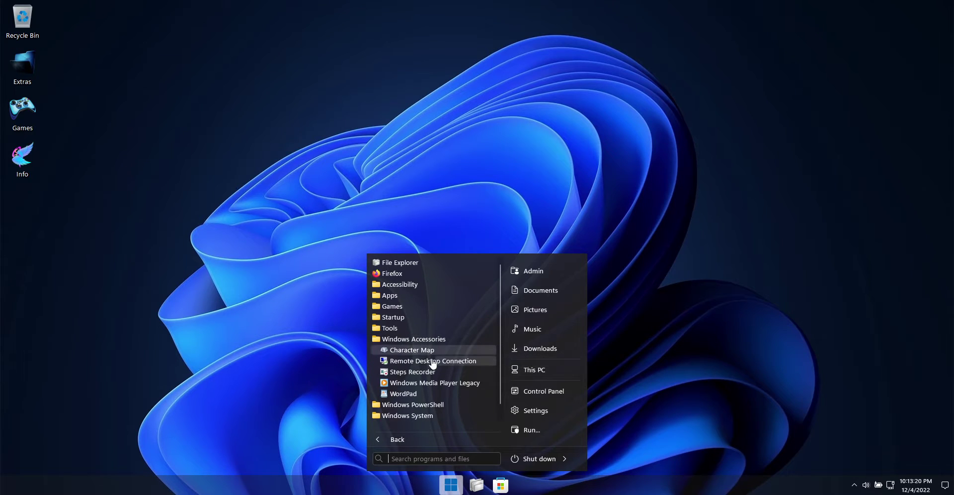
{"action": "left_click", "coordinate": [420, 340]}
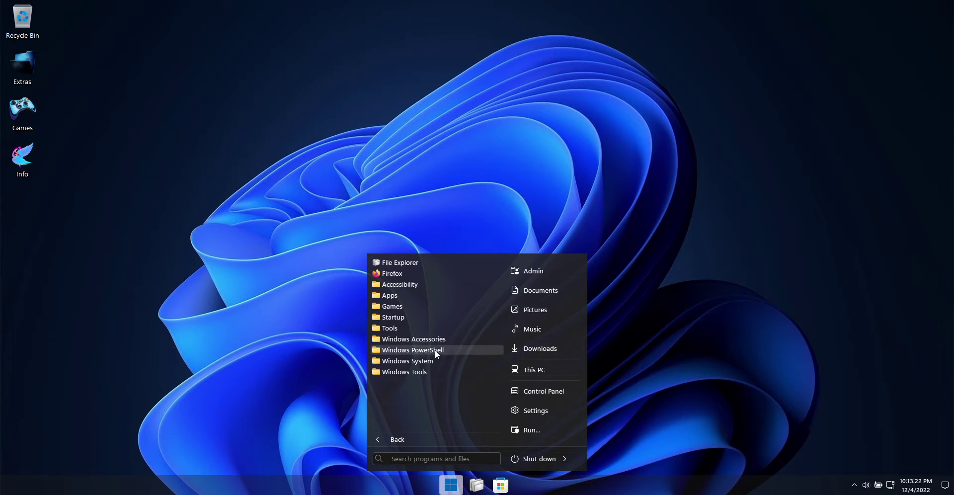
{"action": "left_click", "coordinate": [431, 360]}
{"action": "left_click", "coordinate": [436, 358]}
{"action": "left_click", "coordinate": [425, 371]}
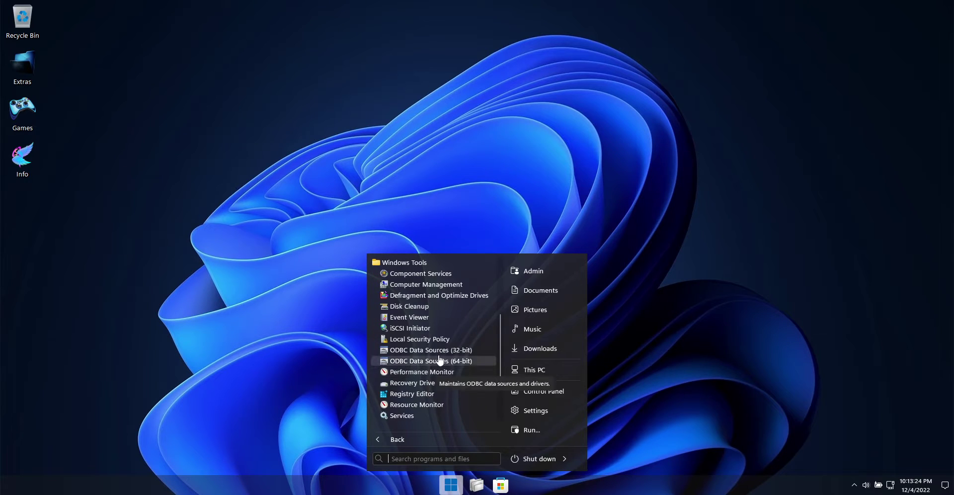
{"action": "left_click", "coordinate": [411, 262]}
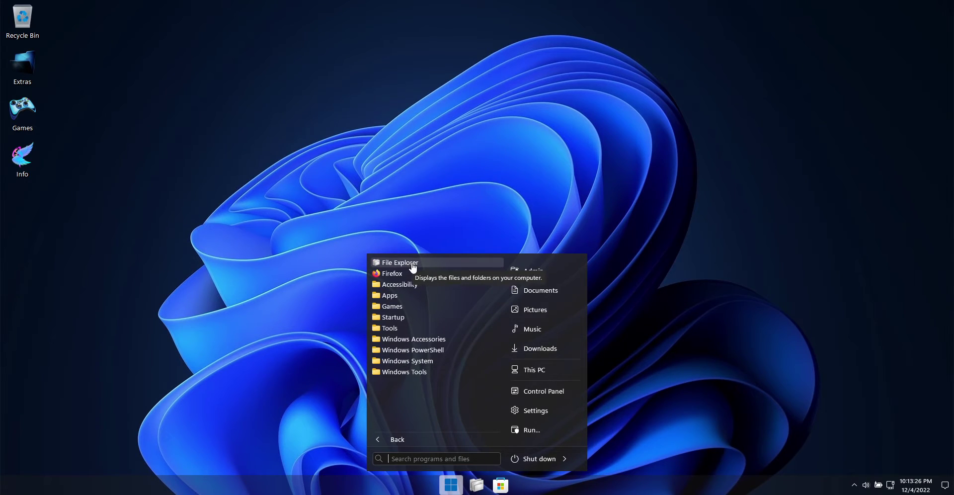
{"action": "left_click", "coordinate": [440, 178]}
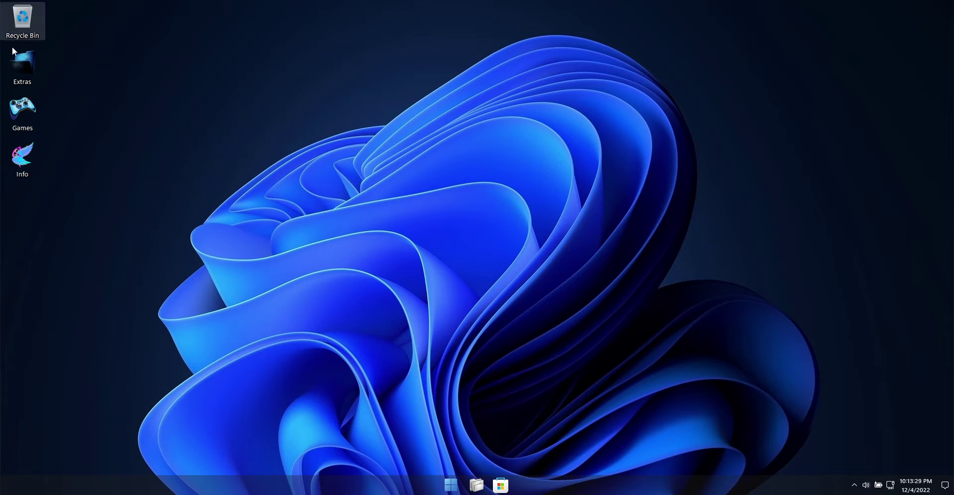
Step: Open Change User Name from the Desktop Shortcuts folder in Extras, view the account rename page, and close it without renaming
{"action": "double_click", "coordinate": [20, 69]}
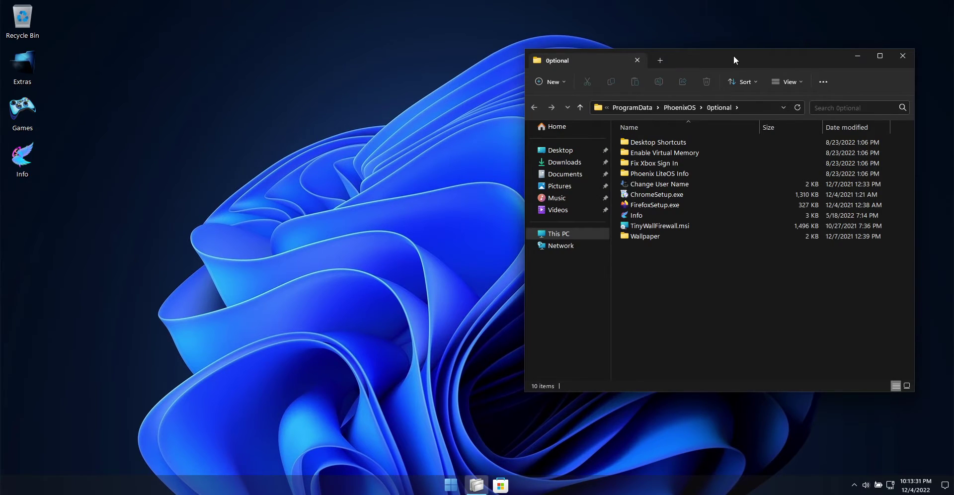
{"action": "double_click", "coordinate": [675, 140]}
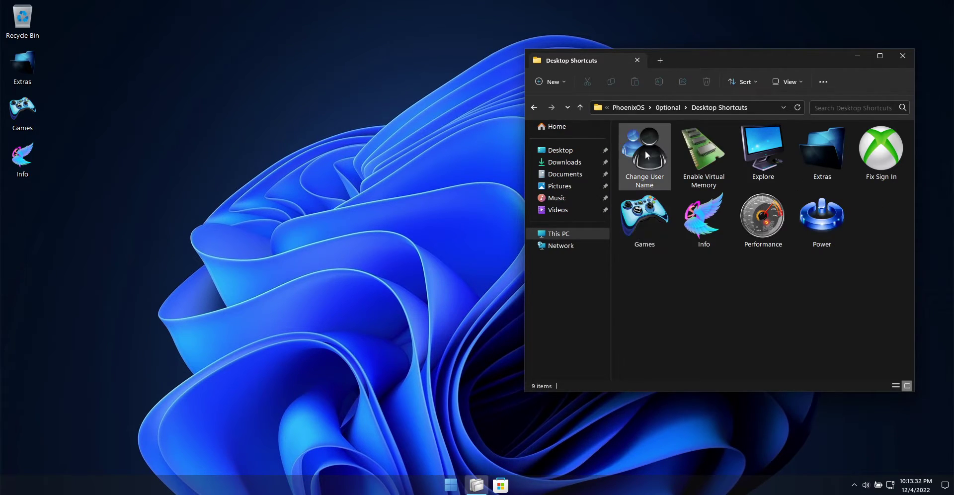
{"action": "double_click", "coordinate": [648, 163]}
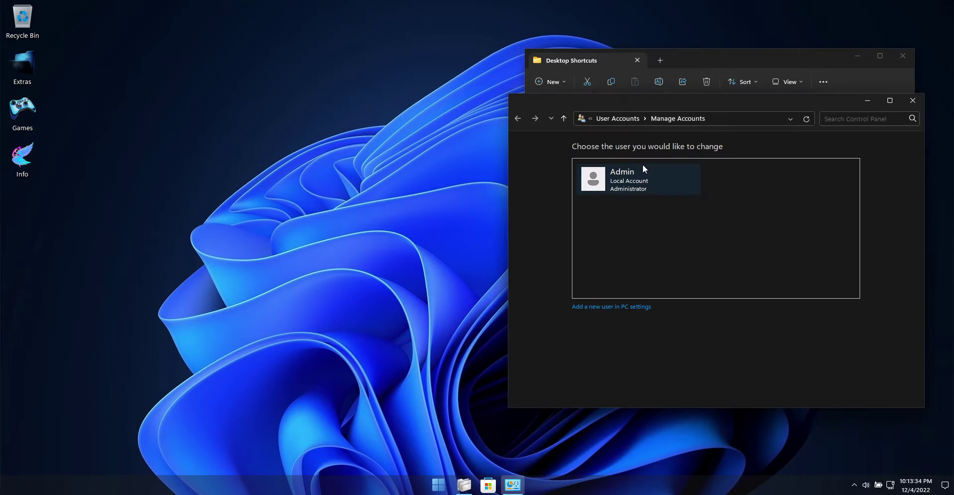
{"action": "left_click", "coordinate": [622, 169]}
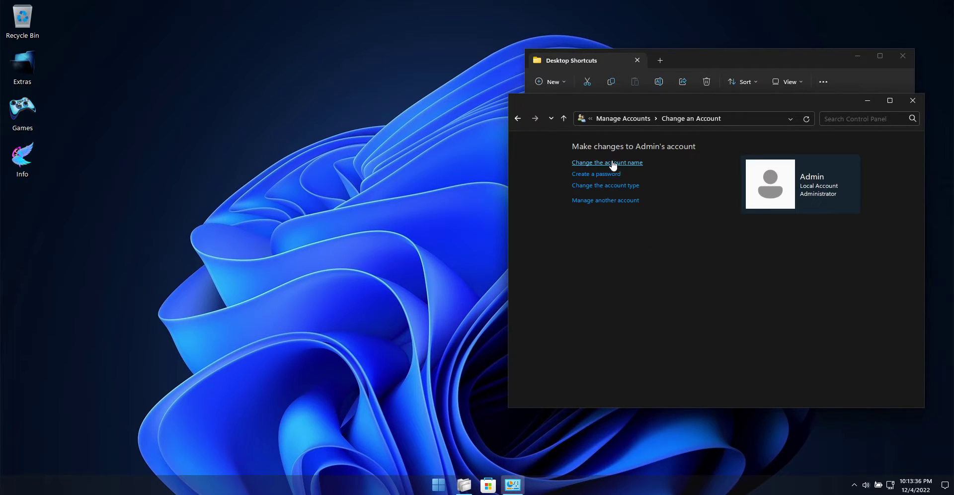
{"action": "left_click", "coordinate": [613, 163]}
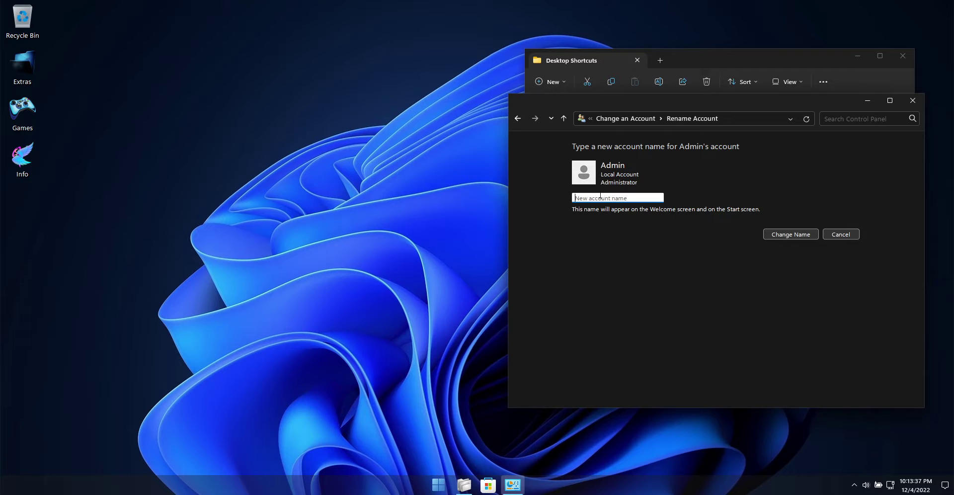
{"action": "left_click", "coordinate": [856, 234]}
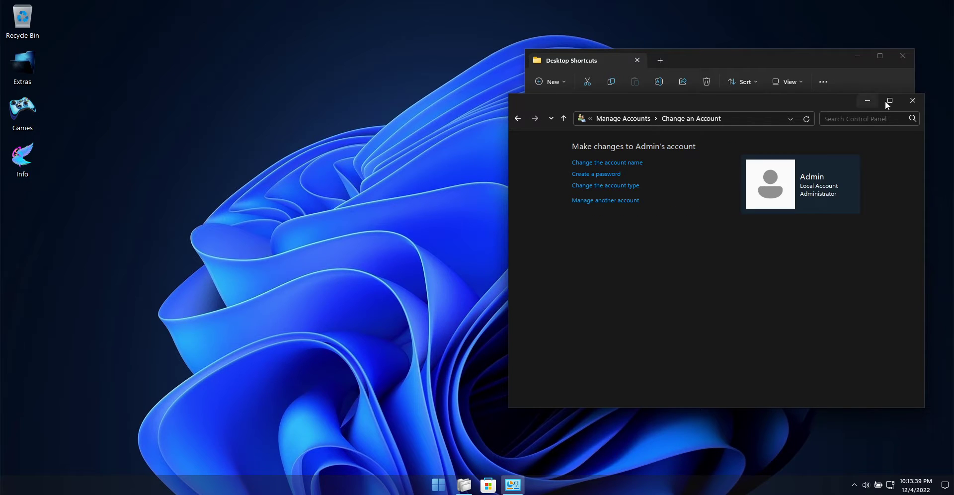
{"action": "left_click", "coordinate": [913, 100]}
Step: Read README FIRST!.txt from the Enable Virtual Memory folder inside 0ptional in an enlarged Notepad window, and close it
{"action": "left_click", "coordinate": [708, 156]}
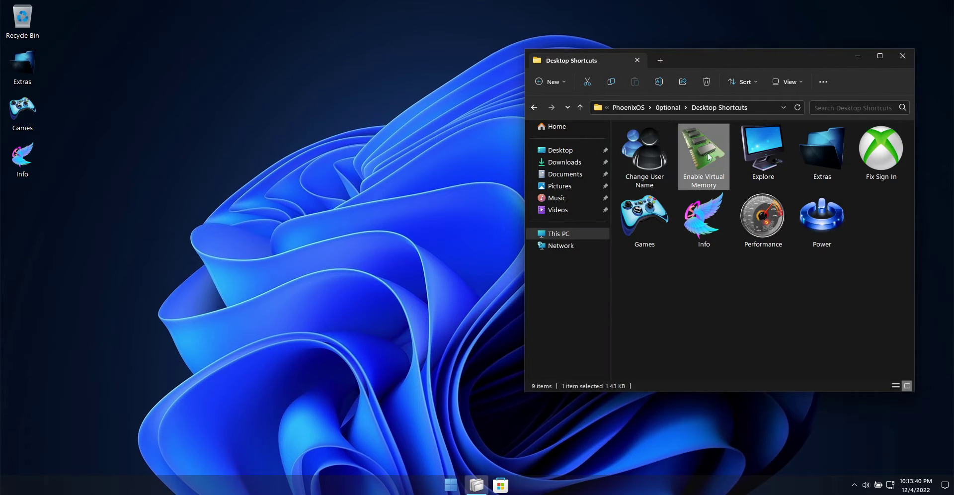
{"action": "left_click", "coordinate": [793, 151]}
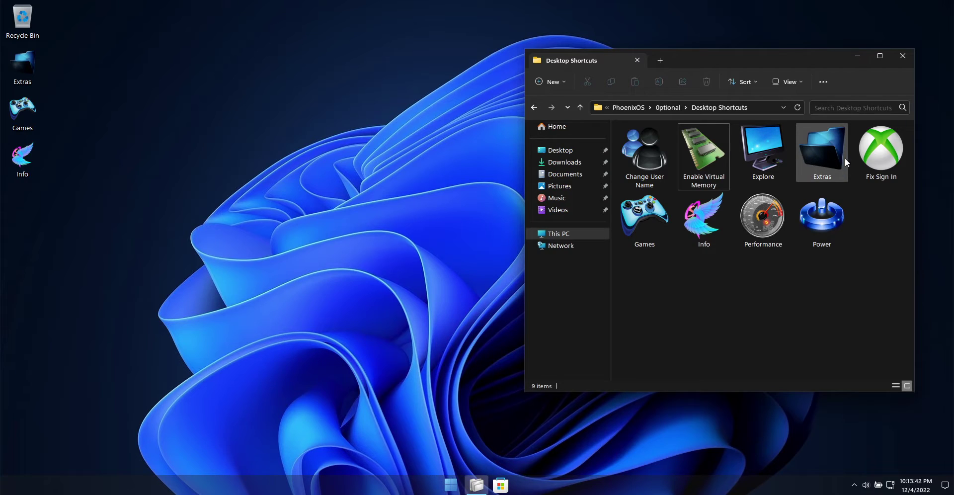
{"action": "left_click", "coordinate": [541, 108]}
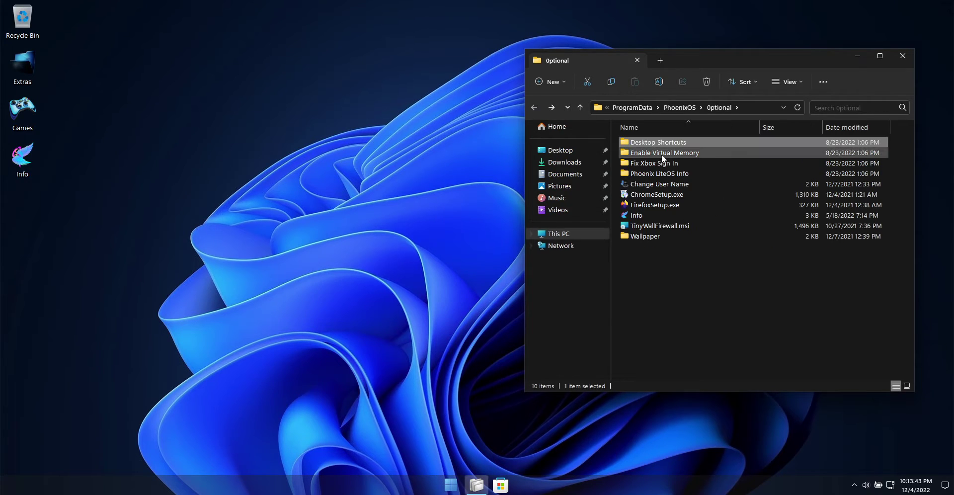
{"action": "double_click", "coordinate": [679, 154]}
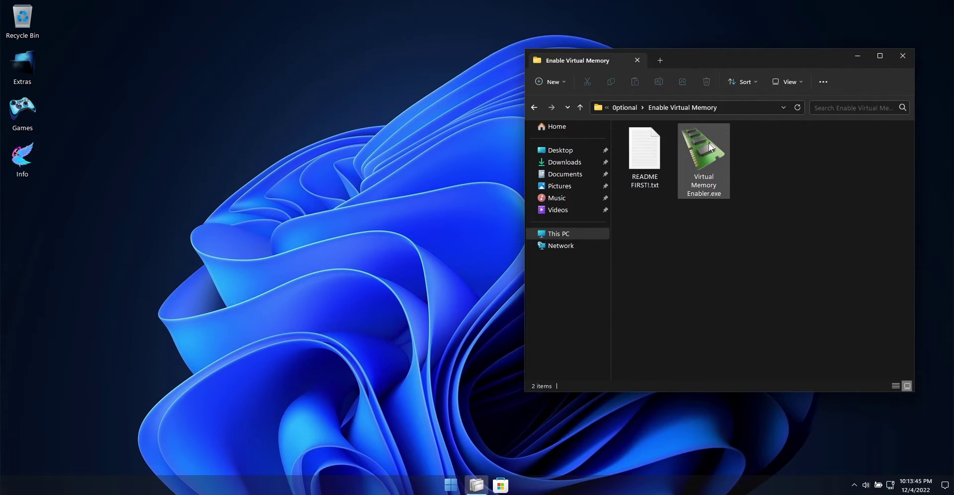
{"action": "double_click", "coordinate": [650, 151]}
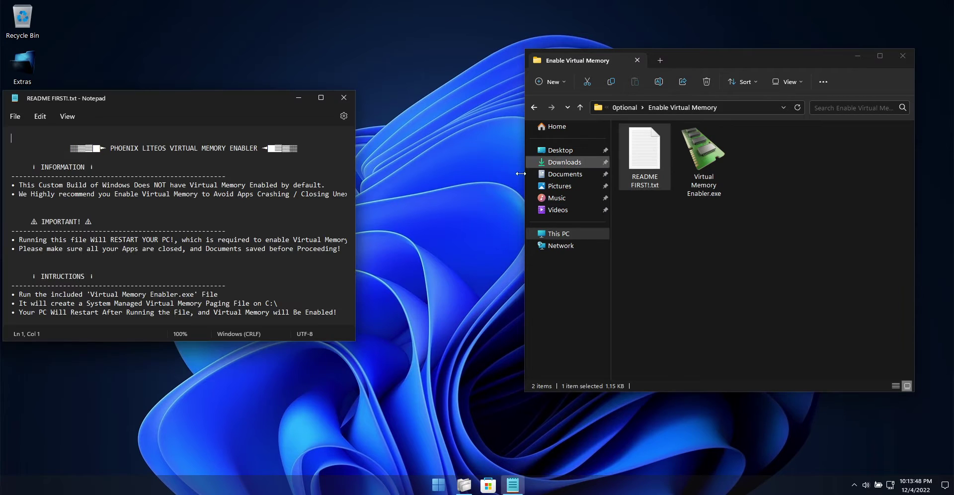
{"action": "left_click_drag", "start_coordinate": [348, 341], "coordinate": [349, 420]}
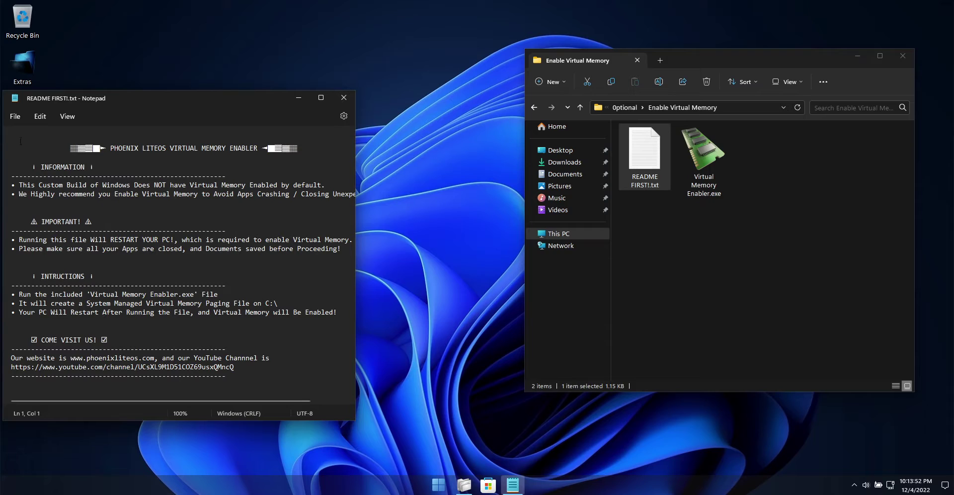
{"action": "left_click_drag", "start_coordinate": [44, 149], "coordinate": [300, 149]}
{"action": "left_click", "coordinate": [95, 167]}
{"action": "left_click", "coordinate": [343, 97]}
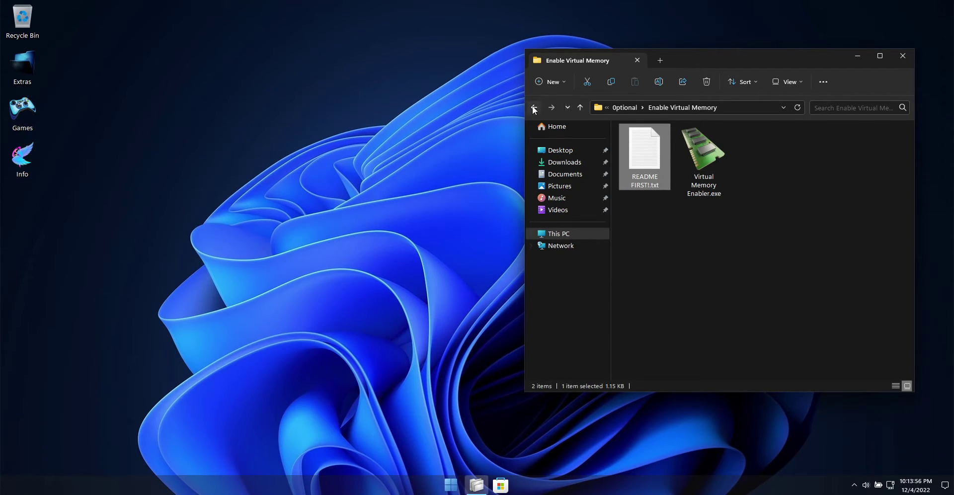
Step: Go back to the 0ptional folder, open the Wallpaper shortcut and maximize the window to view the wallpaper images
{"action": "left_click", "coordinate": [533, 107]}
{"action": "left_click", "coordinate": [664, 163]}
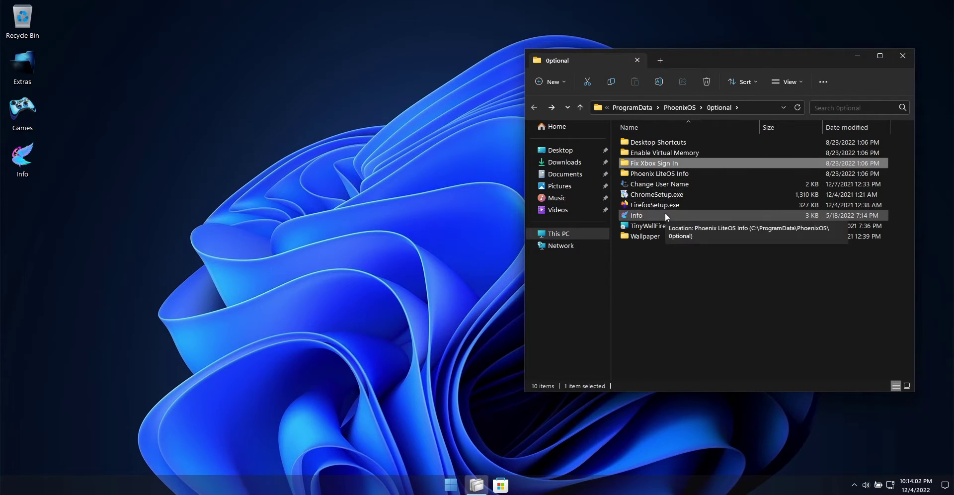
{"action": "double_click", "coordinate": [651, 237]}
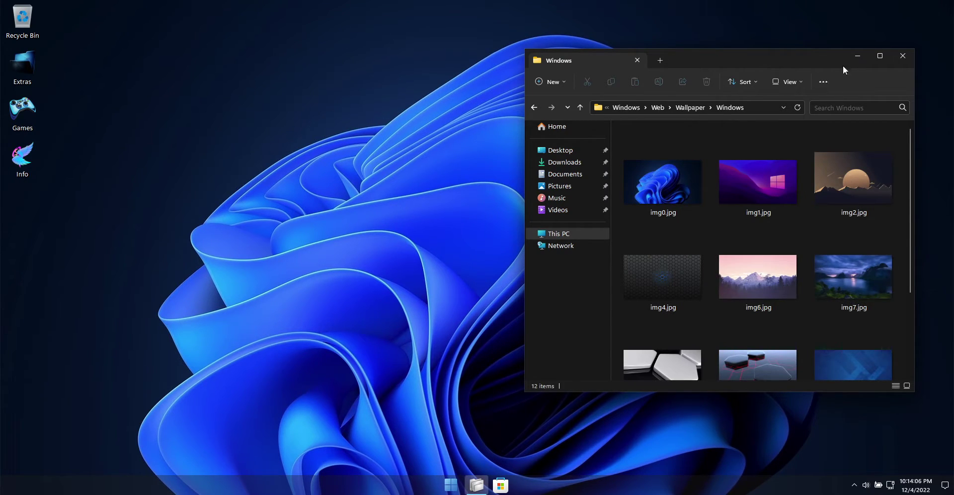
{"action": "left_click", "coordinate": [880, 56]}
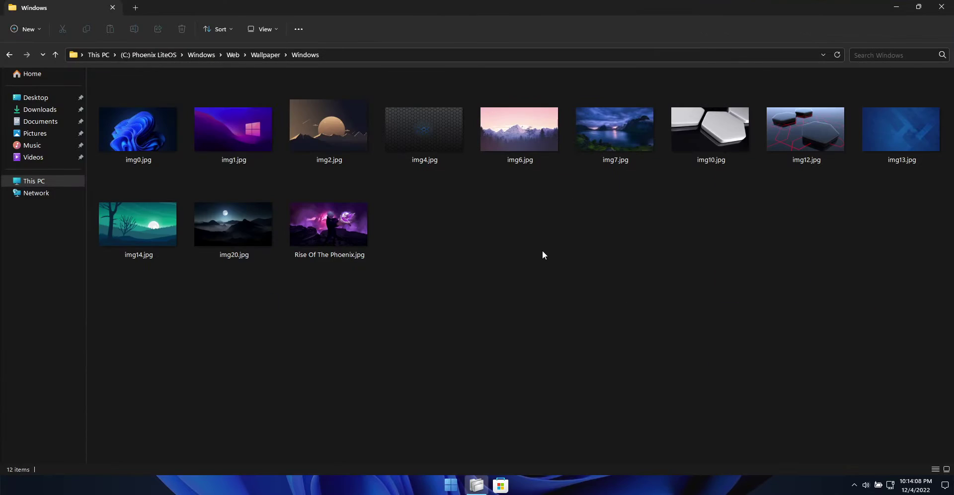
Step: Display the wallpaper images as extra large icons, and restore the folder window to a smaller size placed aside on the desktop
{"action": "right_click", "coordinate": [522, 225]}
{"action": "mouse_move", "coordinate": [601, 232]}
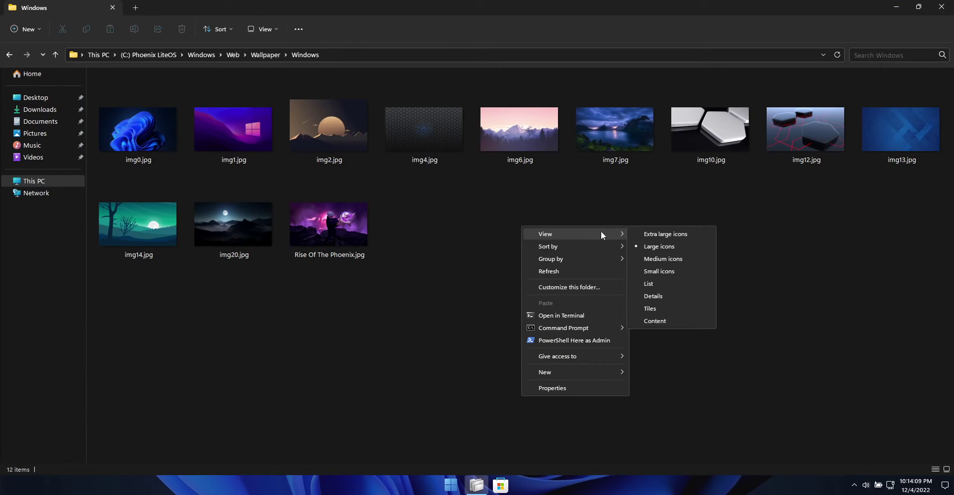
{"action": "left_click", "coordinate": [663, 230]}
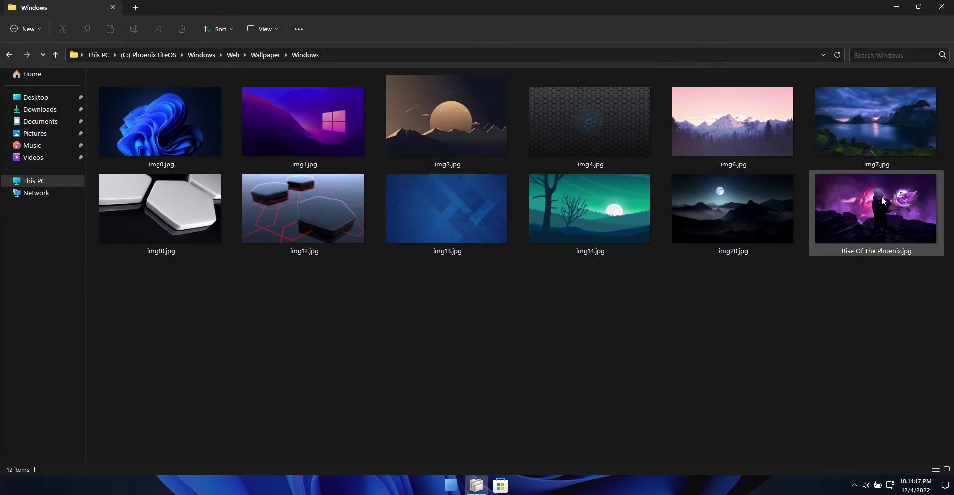
{"action": "left_click", "coordinate": [919, 8]}
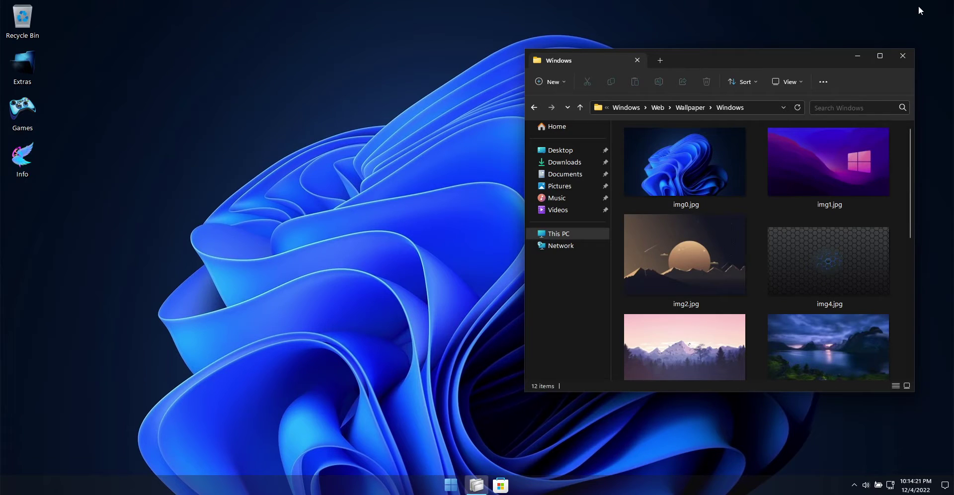
{"action": "left_click_drag", "start_coordinate": [810, 56], "coordinate": [845, 58]}
{"action": "mouse_move", "coordinate": [894, 52]}
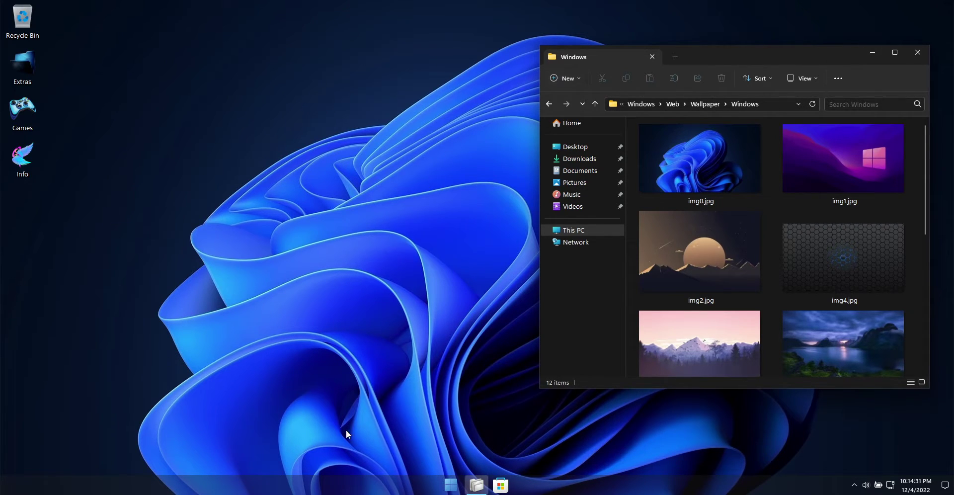
Step: Open Windows Settings and switch the File Explorer window to This PC
{"action": "left_click", "coordinate": [445, 481]}
{"action": "left_click", "coordinate": [545, 418]}
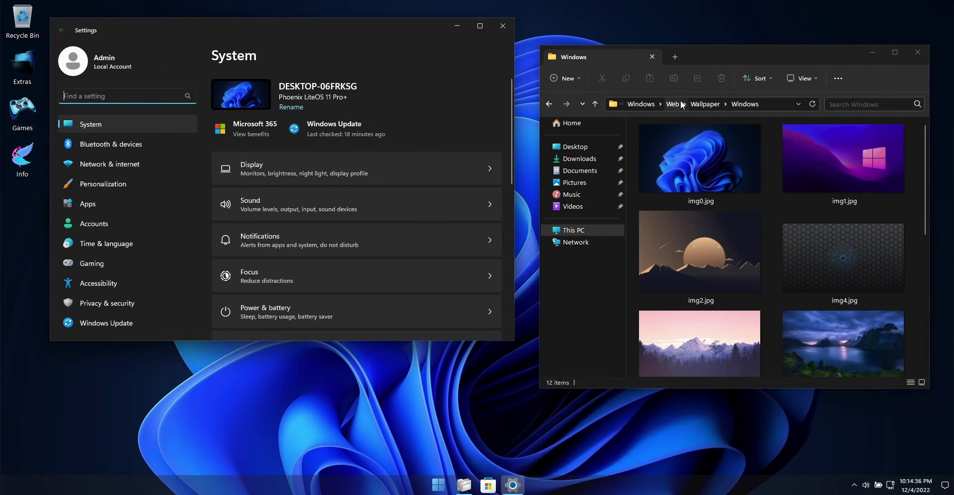
{"action": "left_click", "coordinate": [583, 231]}
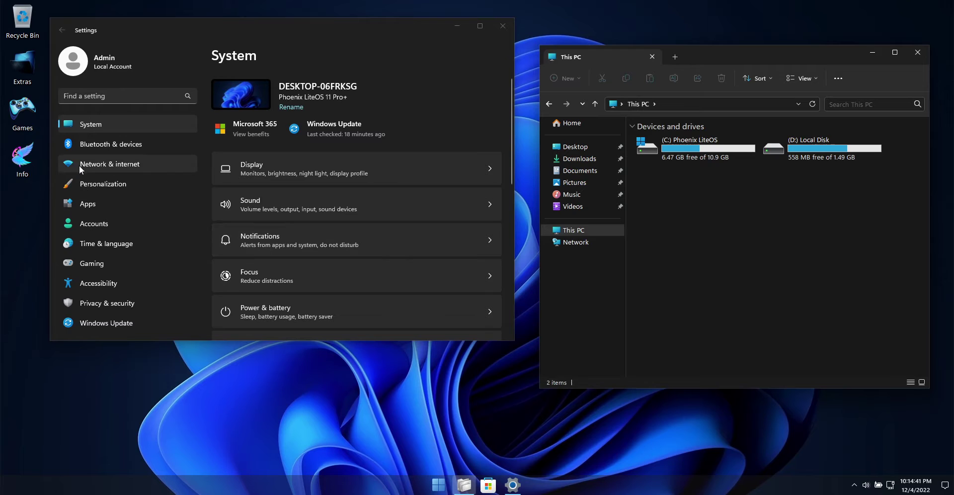
Step: Open the Themes page of the Personalization settings and look through the available themes
{"action": "left_click", "coordinate": [89, 188]}
{"action": "scroll", "coordinate": [454, 174], "scroll_direction": "down", "scroll_amount": 3}
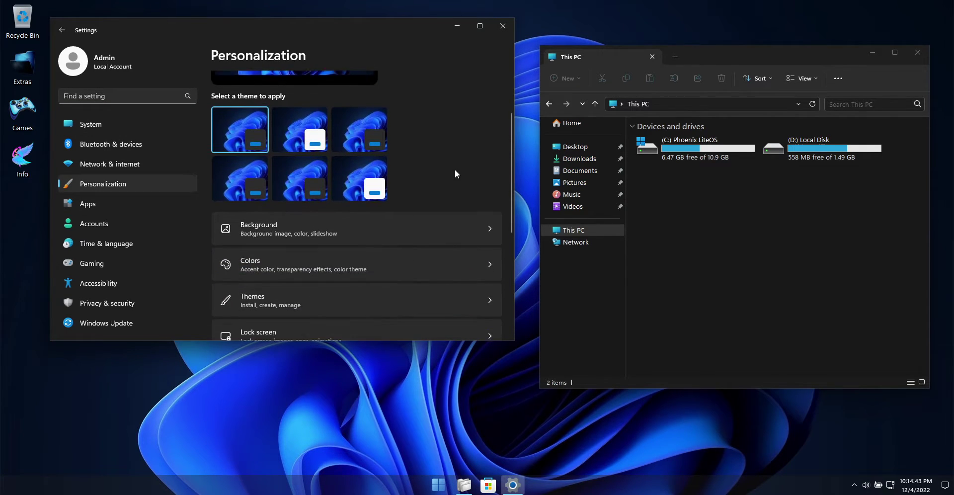
{"action": "left_click", "coordinate": [349, 256]}
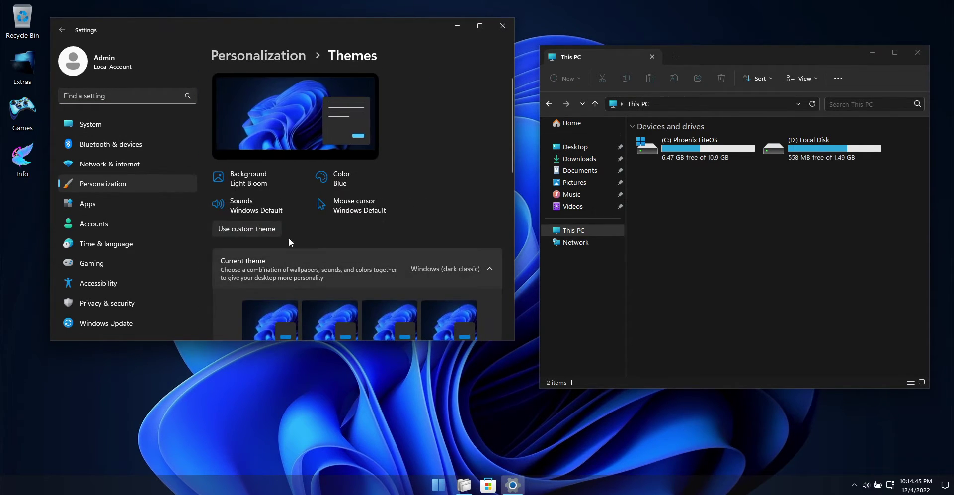
{"action": "left_click_drag", "start_coordinate": [511, 107], "coordinate": [513, 186]}
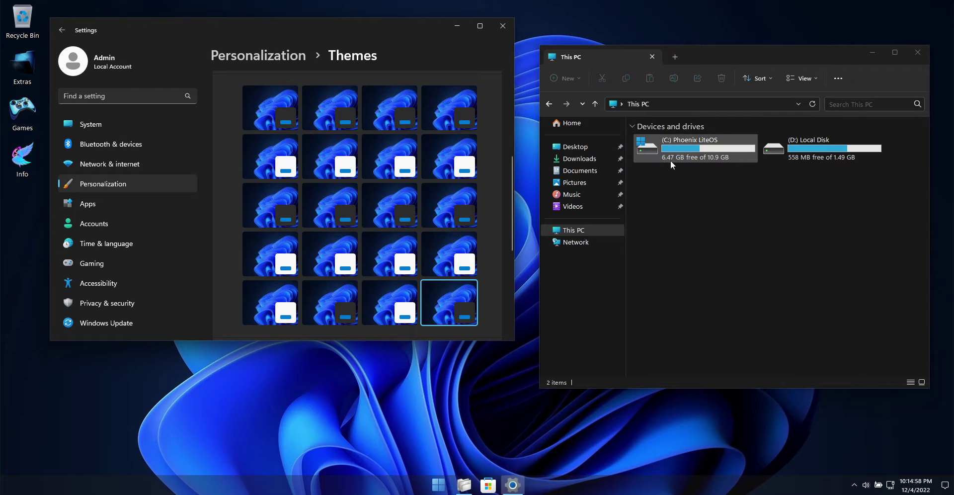
Step: Try the Dark Crystal and Dark Crystal Mac themes, checking each one on the File Explorer window
{"action": "left_click", "coordinate": [264, 113]}
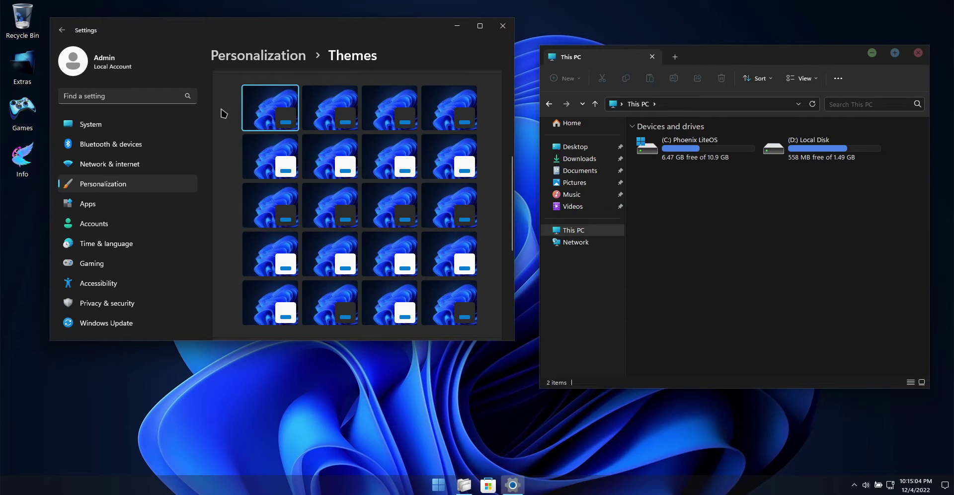
{"action": "left_click", "coordinate": [844, 55]}
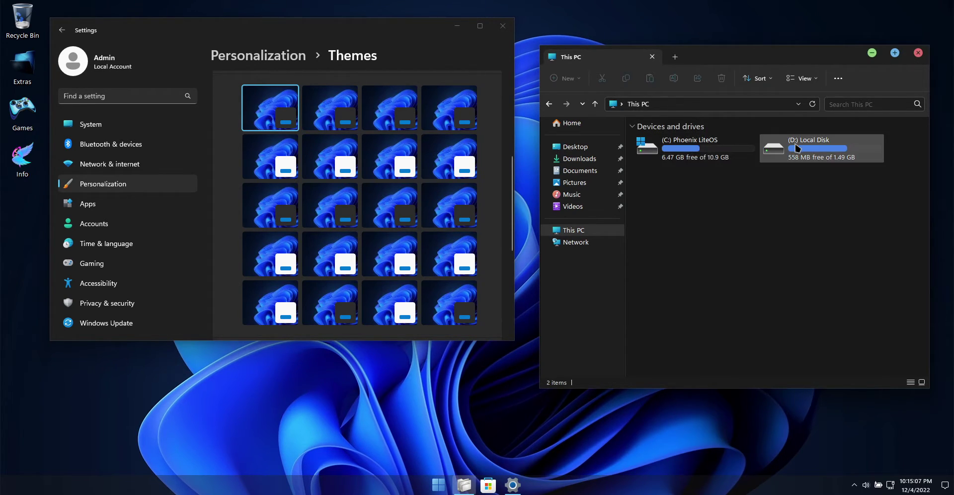
{"action": "left_click", "coordinate": [272, 205]}
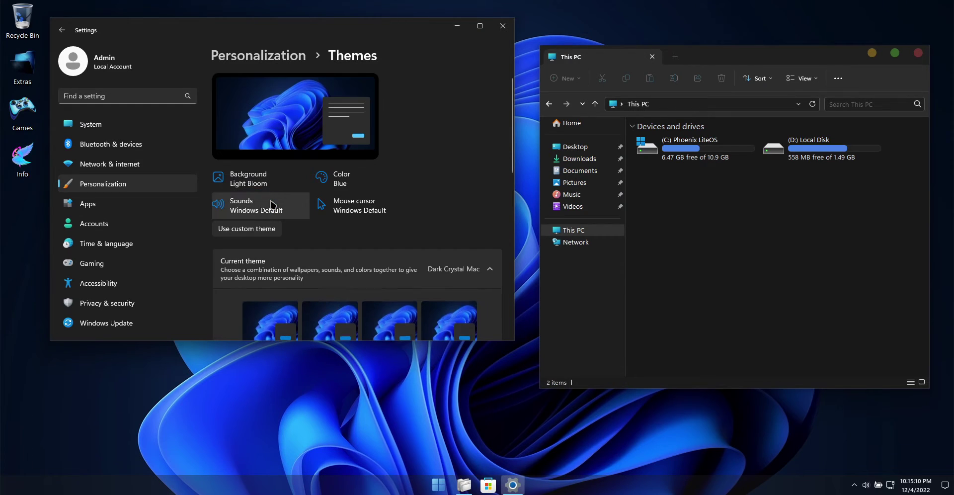
{"action": "left_click", "coordinate": [712, 56]}
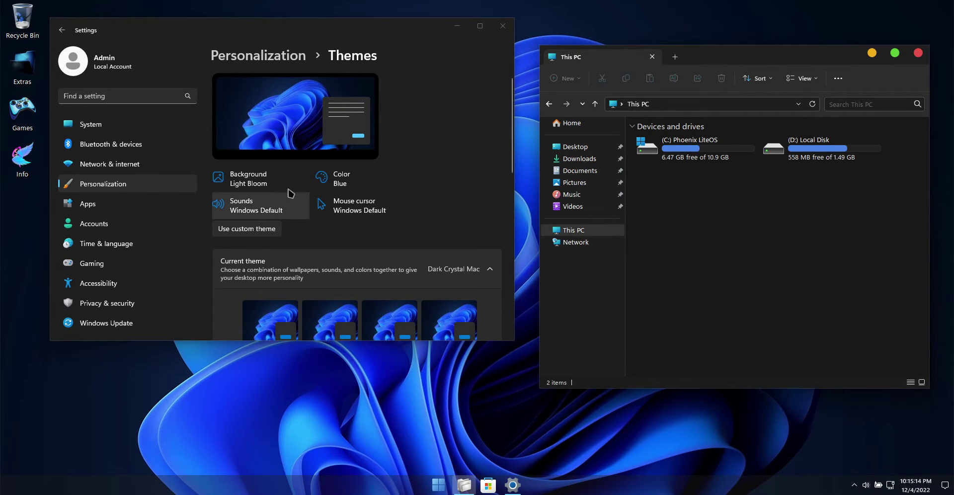
Step: Try the Dark Crystal Mac Black theme and check its look on the File Explorer window
{"action": "scroll", "coordinate": [313, 184], "scroll_direction": "down", "scroll_amount": 3}
{"action": "left_click", "coordinate": [336, 290]}
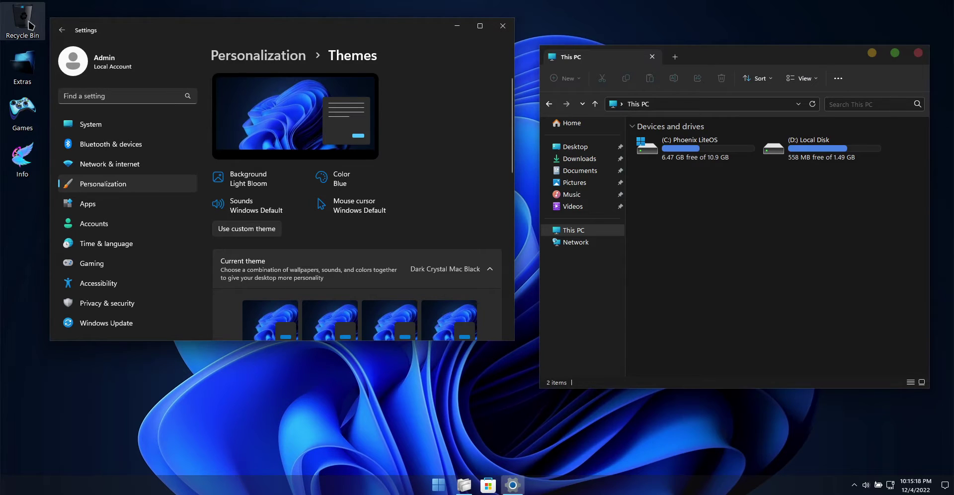
{"action": "left_click", "coordinate": [752, 61]}
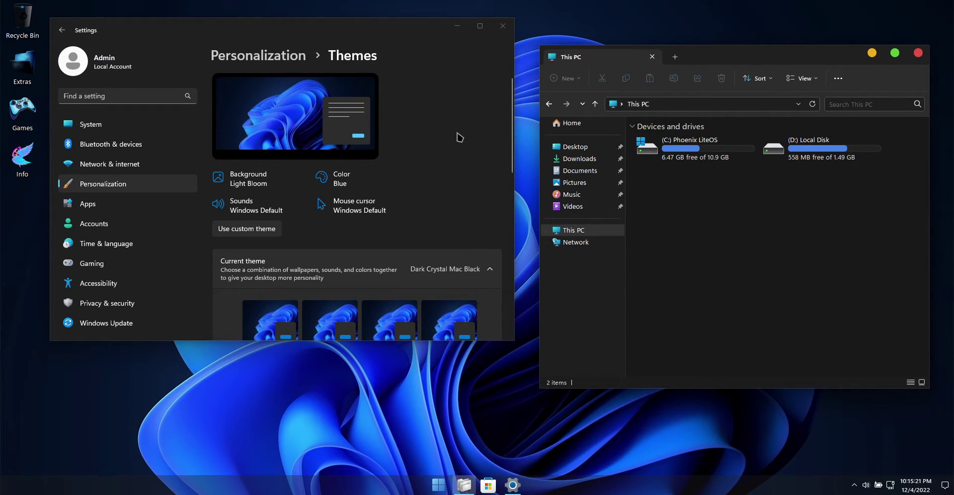
Step: Try the Windows (light neo) theme and view Home and This PC with it in a new File Explorer tab
{"action": "scroll", "coordinate": [458, 140], "scroll_direction": "down", "scroll_amount": 2}
{"action": "scroll", "coordinate": [458, 143], "scroll_direction": "down", "scroll_amount": 3}
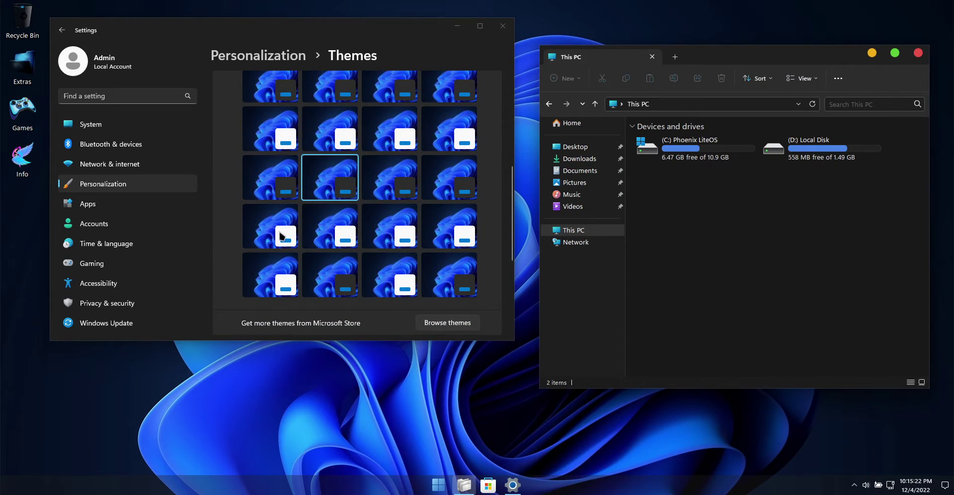
{"action": "left_click", "coordinate": [282, 279]}
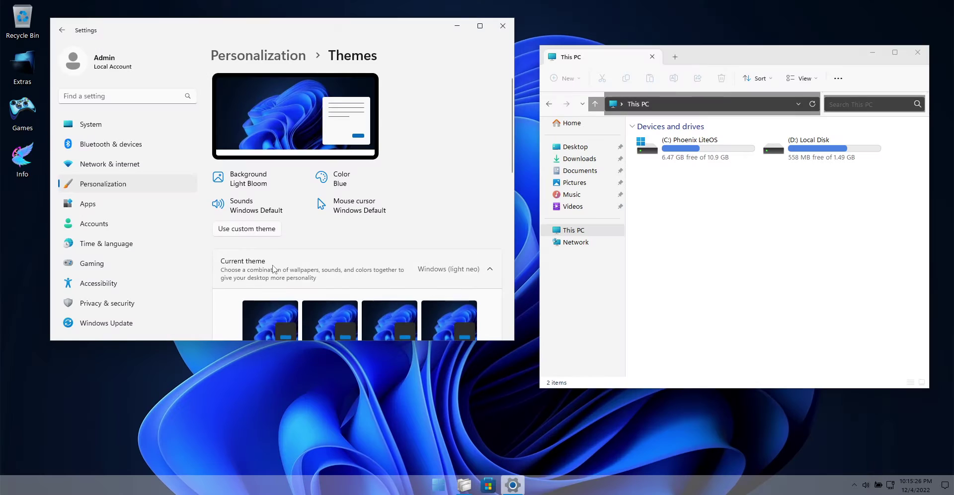
{"action": "left_click", "coordinate": [674, 58]}
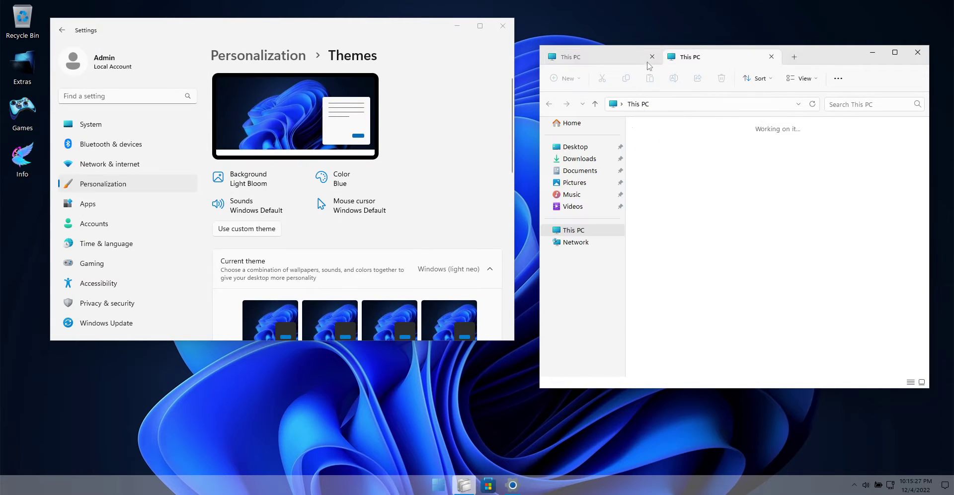
{"action": "left_click", "coordinate": [574, 124]}
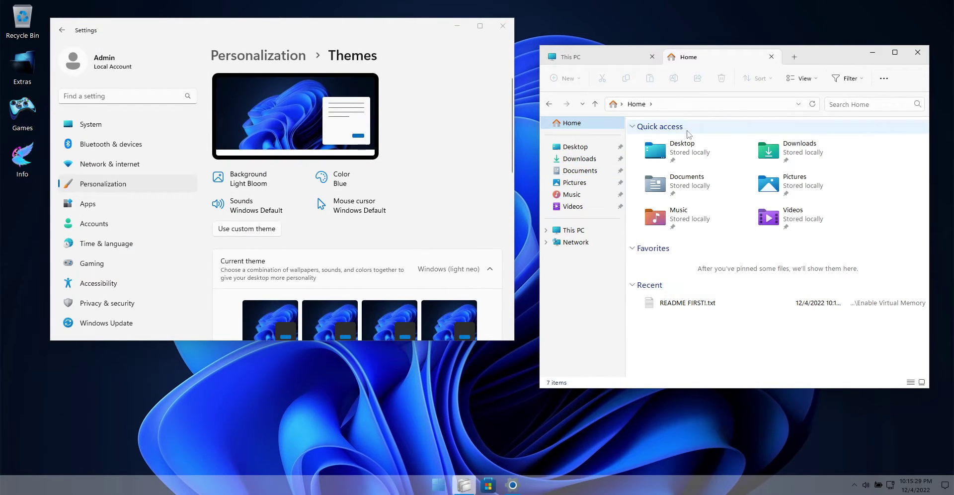
{"action": "left_click", "coordinate": [582, 231]}
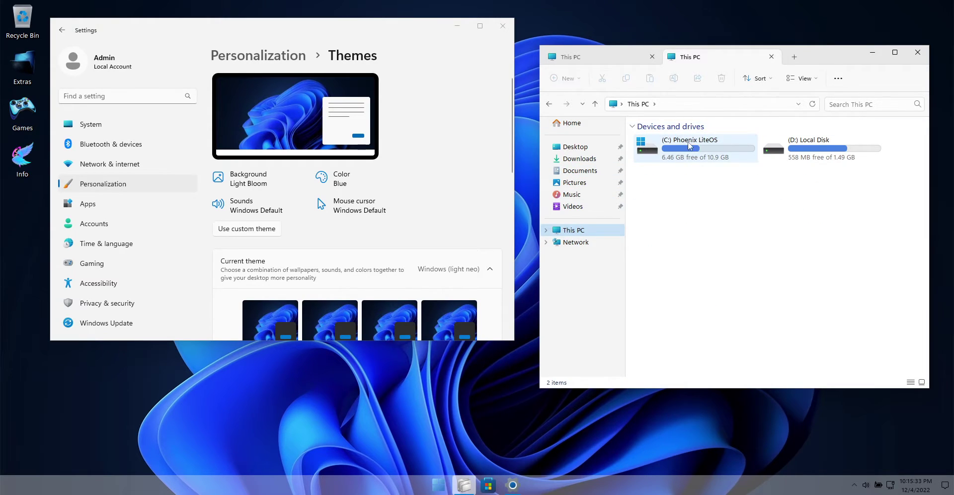
Step: Switch to the Windows (dark classic) theme and check its look on the desktop and File Explorer window
{"action": "scroll", "coordinate": [418, 166], "scroll_direction": "down", "scroll_amount": 3}
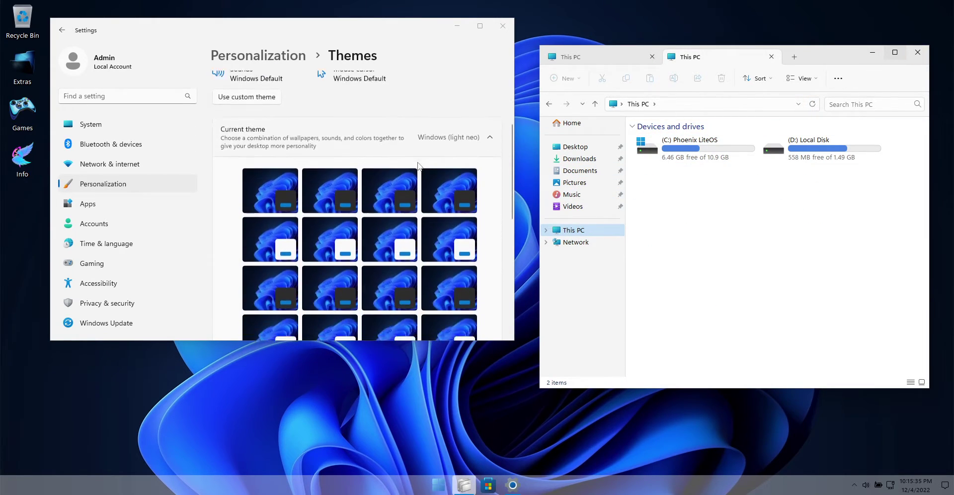
{"action": "scroll", "coordinate": [420, 165], "scroll_direction": "down", "scroll_amount": 3}
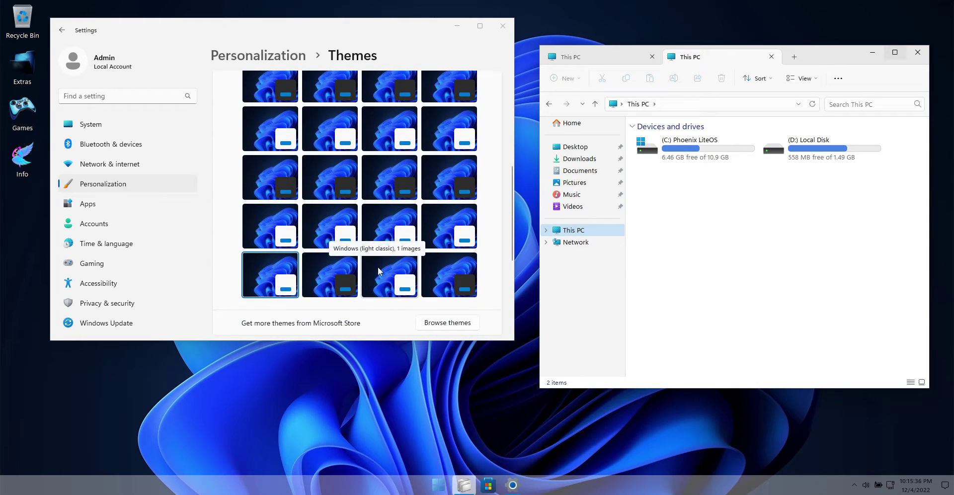
{"action": "left_click", "coordinate": [444, 268]}
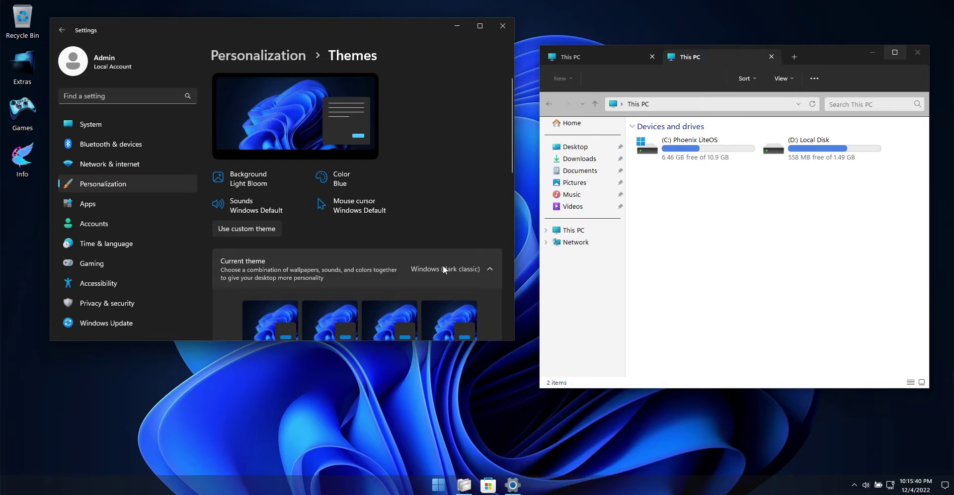
{"action": "left_click", "coordinate": [405, 369]}
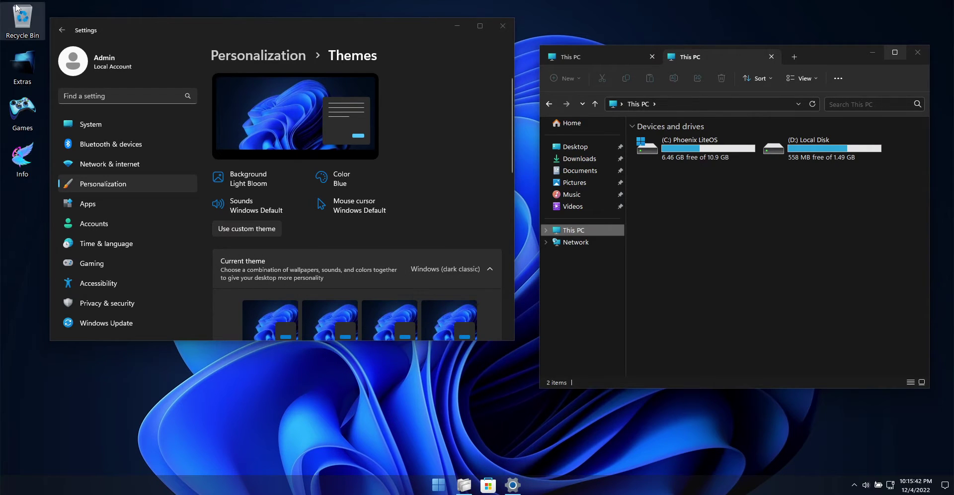
{"action": "left_click", "coordinate": [839, 58]}
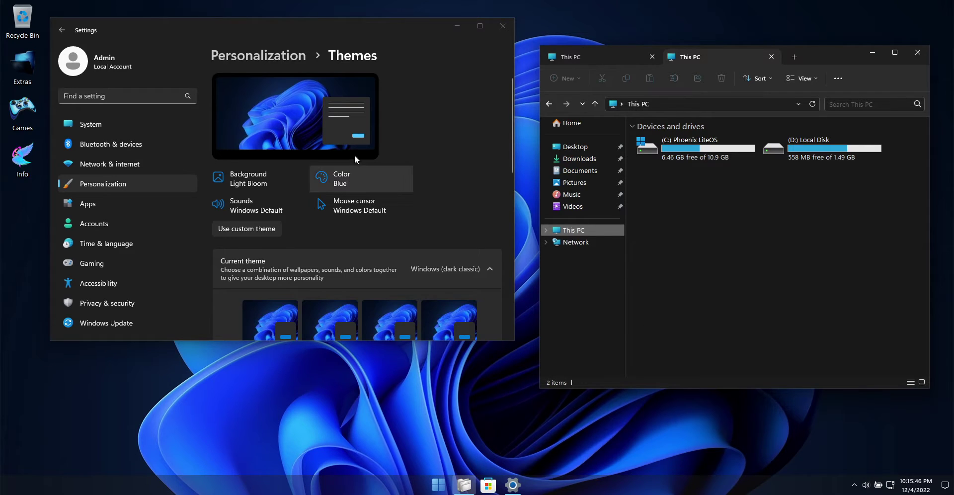
Step: Apply the Dark Crystal theme briefly, and replace it with the Dark Crystal Black theme
{"action": "scroll", "coordinate": [354, 152], "scroll_direction": "down", "scroll_amount": 3}
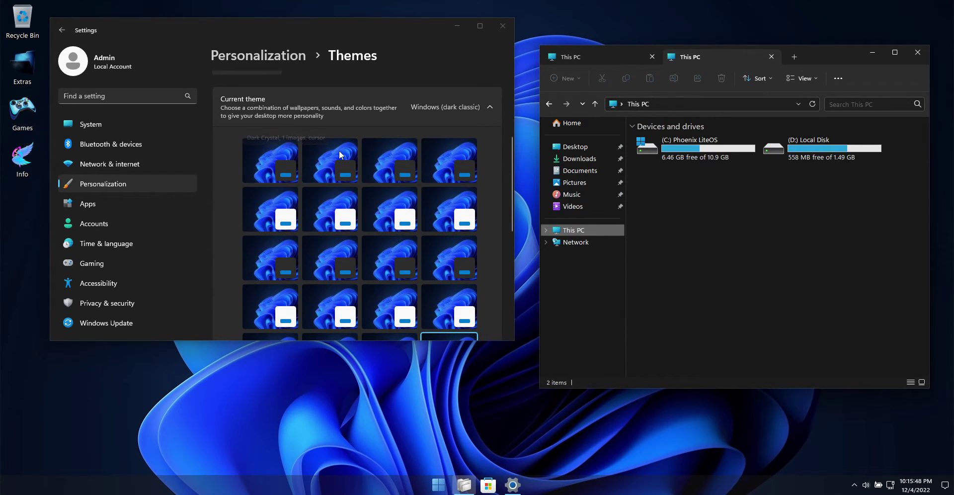
{"action": "left_click", "coordinate": [282, 157]}
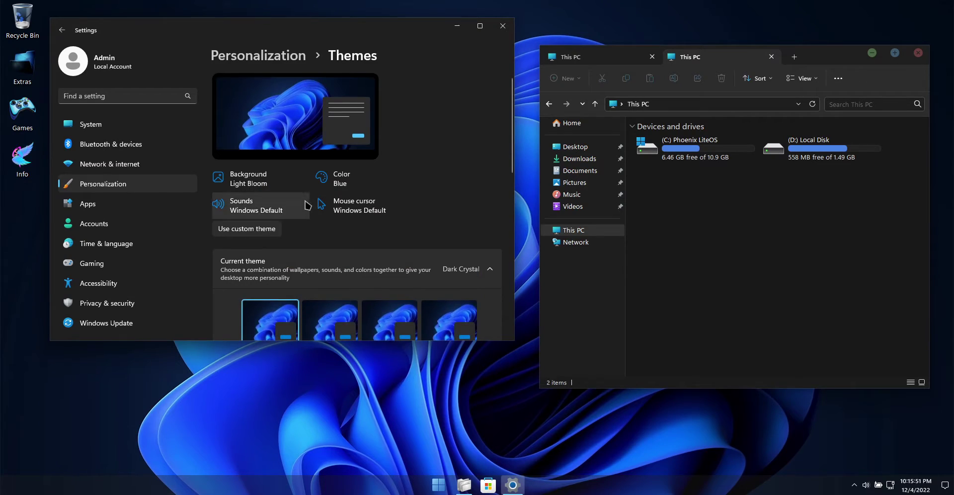
{"action": "scroll", "coordinate": [296, 210], "scroll_direction": "down", "scroll_amount": 2}
{"action": "left_click", "coordinate": [328, 263]}
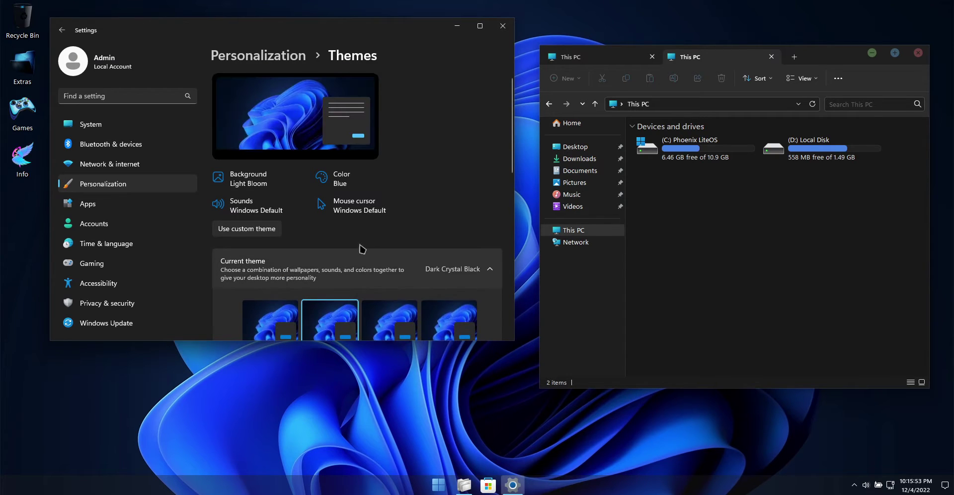
{"action": "scroll", "coordinate": [405, 164], "scroll_direction": "down", "scroll_amount": 4}
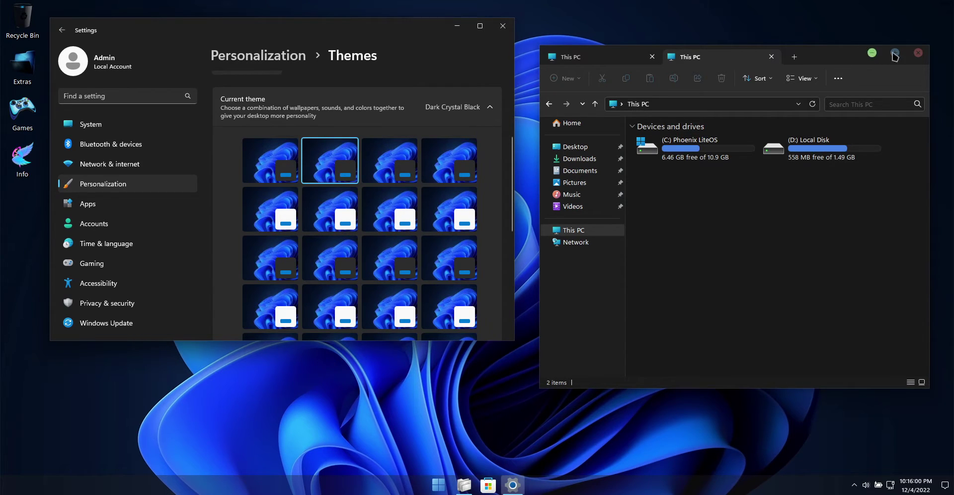
Step: Close the File Explorer and Settings windows
{"action": "left_click", "coordinate": [919, 55]}
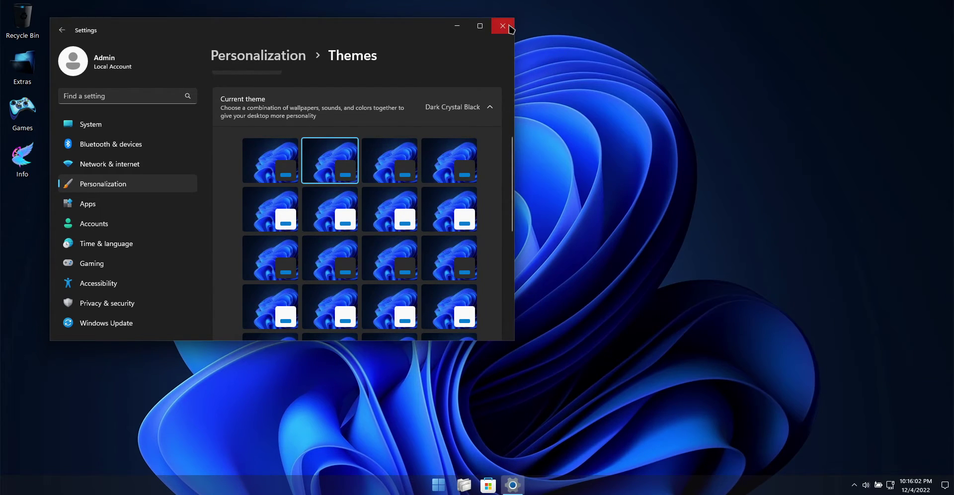
{"action": "left_click", "coordinate": [503, 26]}
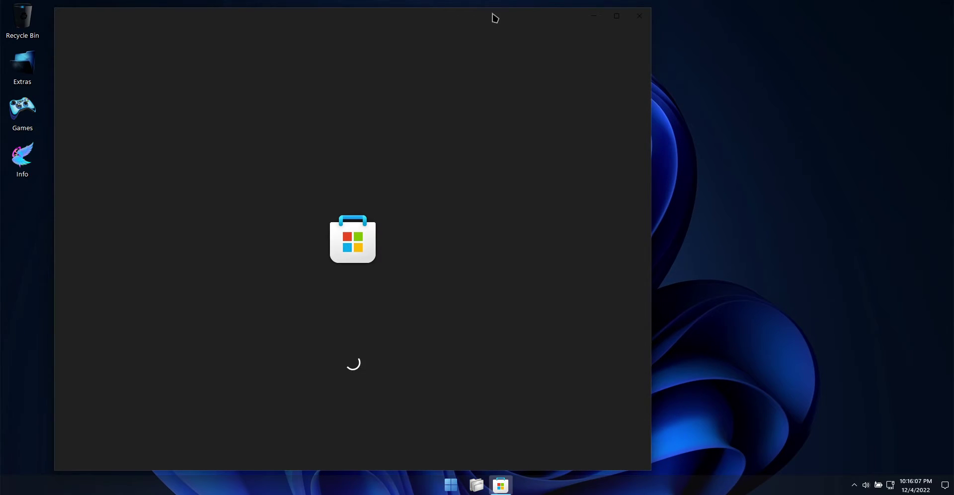
Step: In a centred Microsoft Store window, search for "xbox", view the Xbox app page, and close the Store
{"action": "left_click_drag", "start_coordinate": [495, 18], "coordinate": [625, 19]}
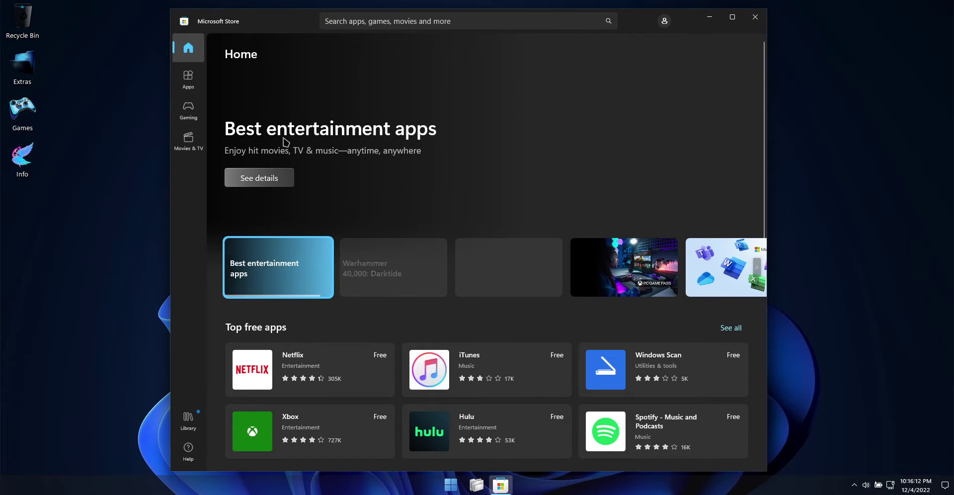
{"action": "left_click", "coordinate": [536, 21]}
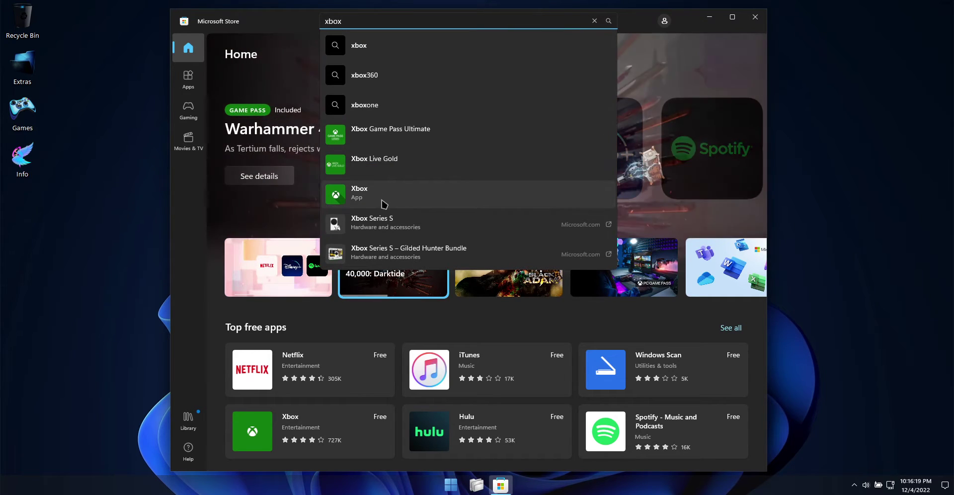
{"action": "left_click", "coordinate": [396, 200]}
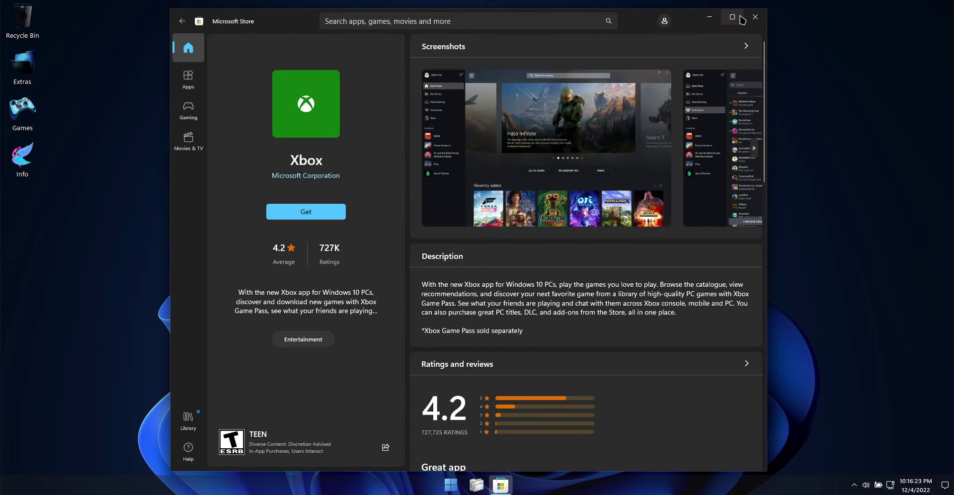
{"action": "left_click", "coordinate": [754, 17]}
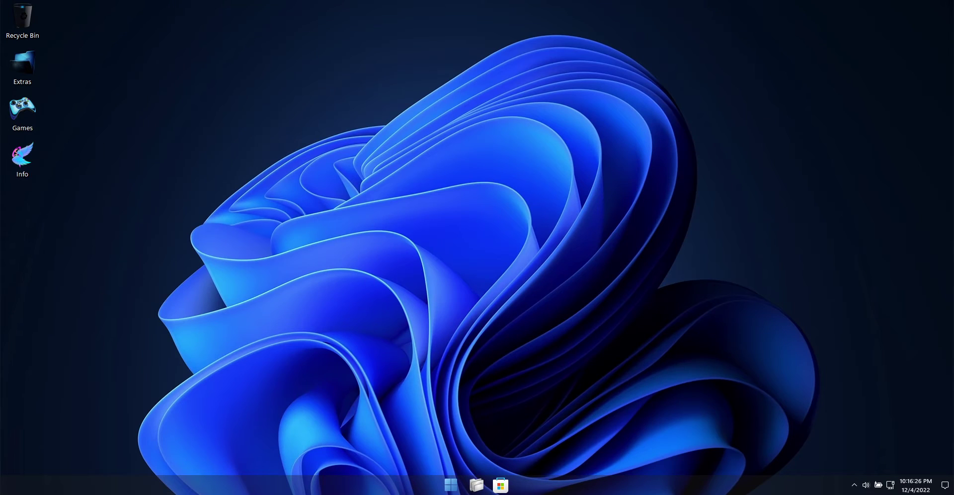
Step: Open the Language & region page of the Time & language settings and reposition the Settings window
{"action": "left_click", "coordinate": [450, 485]}
{"action": "left_click", "coordinate": [567, 414]}
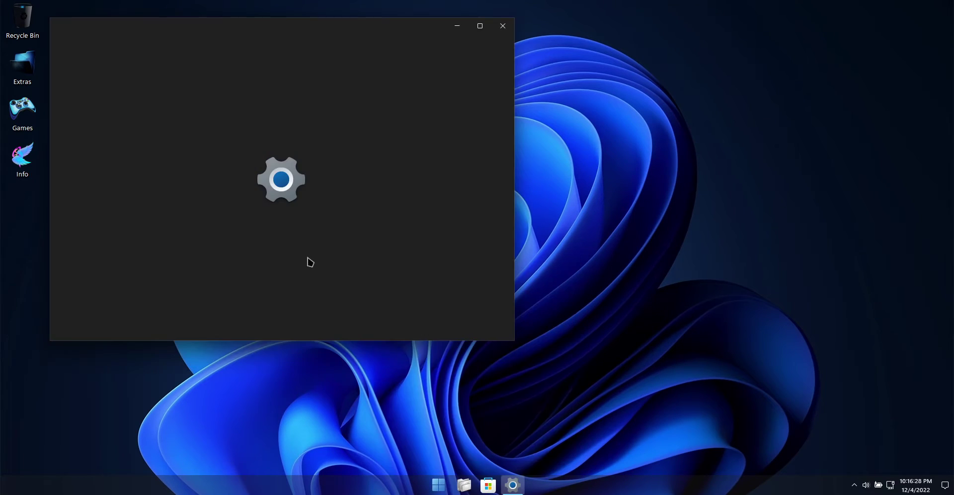
{"action": "left_click", "coordinate": [107, 244]}
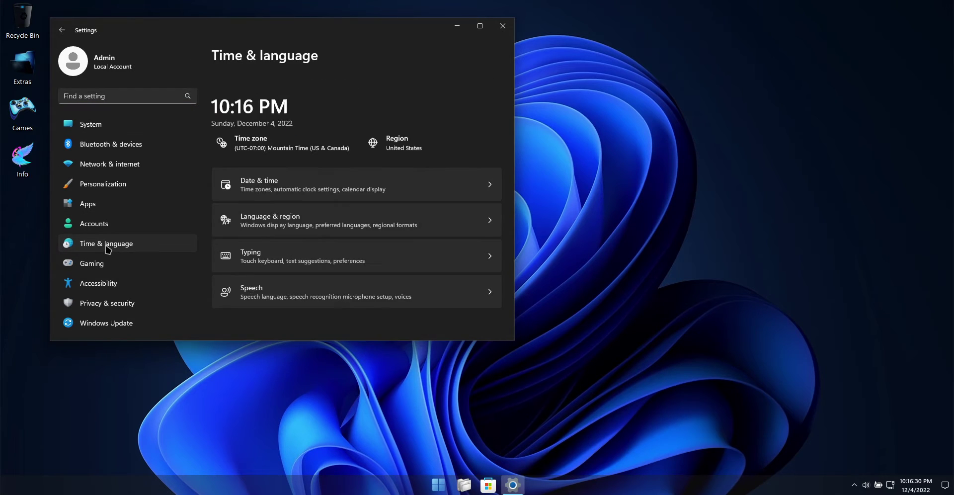
{"action": "left_click", "coordinate": [426, 202]}
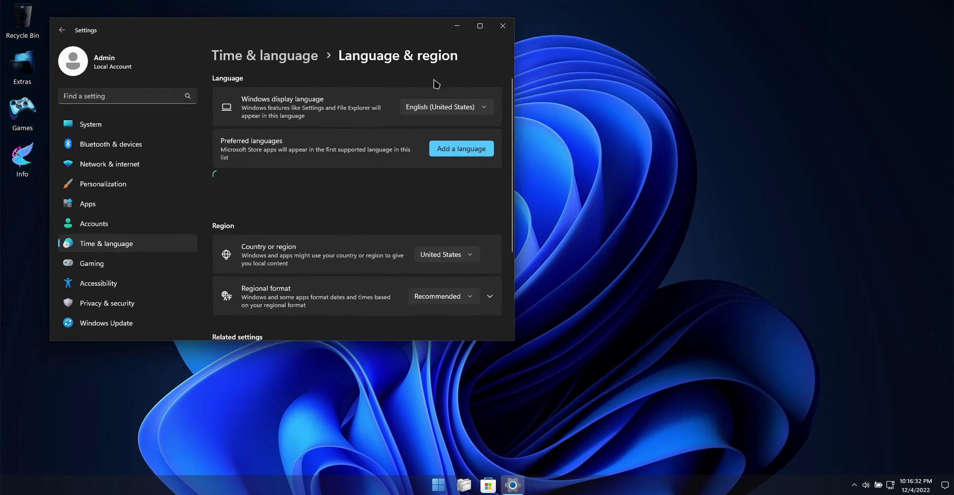
{"action": "left_click_drag", "start_coordinate": [402, 26], "coordinate": [837, 22]}
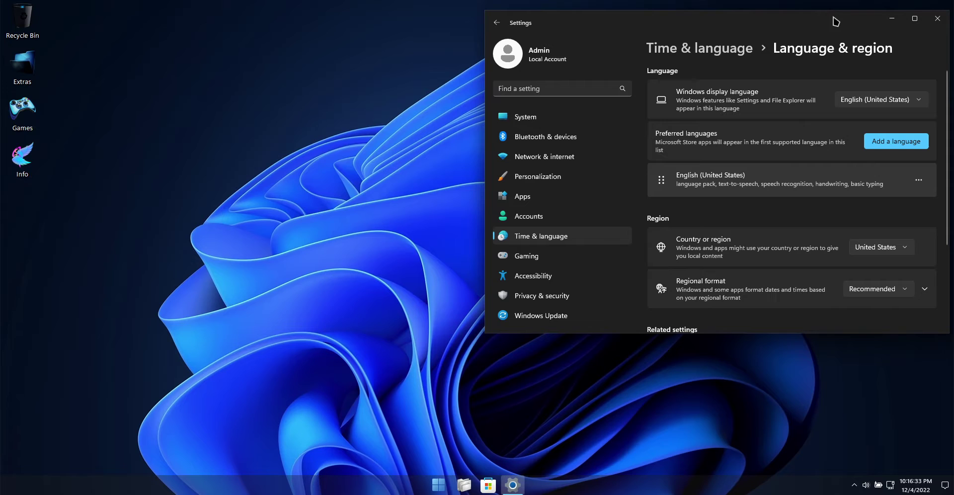
Step: Browse the list of languages available to install, cancel without adding one, and close Settings
{"action": "left_click", "coordinate": [896, 141]}
{"action": "scroll", "coordinate": [838, 88], "scroll_direction": "down", "scroll_amount": 5}
{"action": "scroll", "coordinate": [830, 91], "scroll_direction": "up", "scroll_amount": 5}
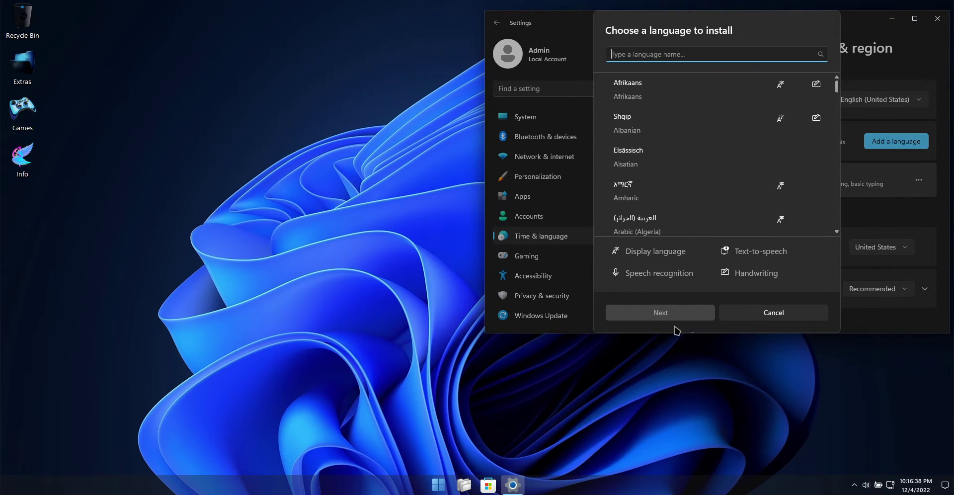
{"action": "left_click", "coordinate": [757, 314]}
{"action": "left_click_drag", "start_coordinate": [851, 28], "coordinate": [426, 28]}
{"action": "left_click", "coordinate": [512, 24]}
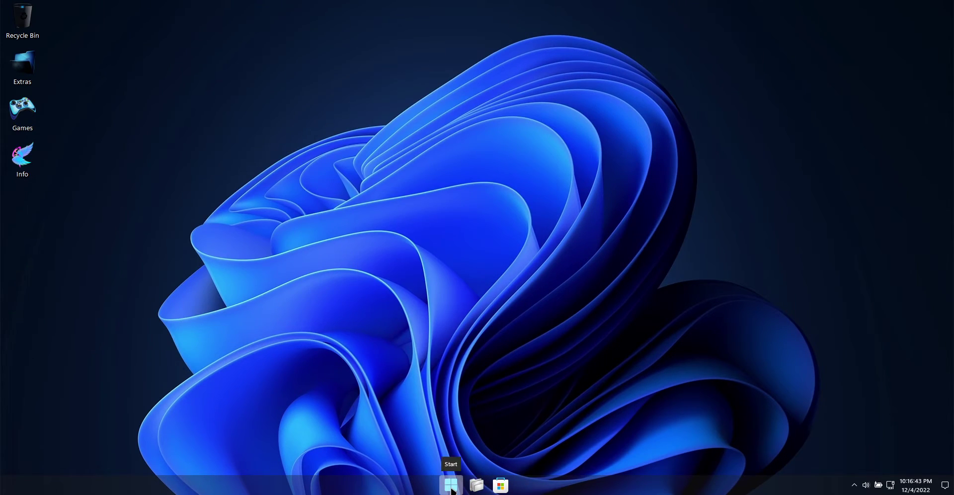
Step: From All Control Panel Items, open Programs and Features and bring up Turn Windows features on or off
{"action": "right_click", "coordinate": [354, 113]}
{"action": "mouse_move", "coordinate": [408, 187]}
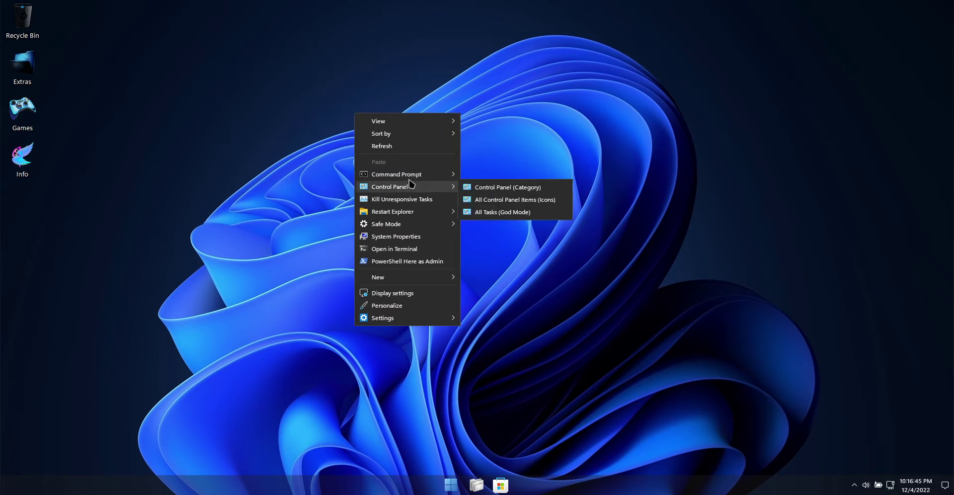
{"action": "left_click", "coordinate": [497, 200]}
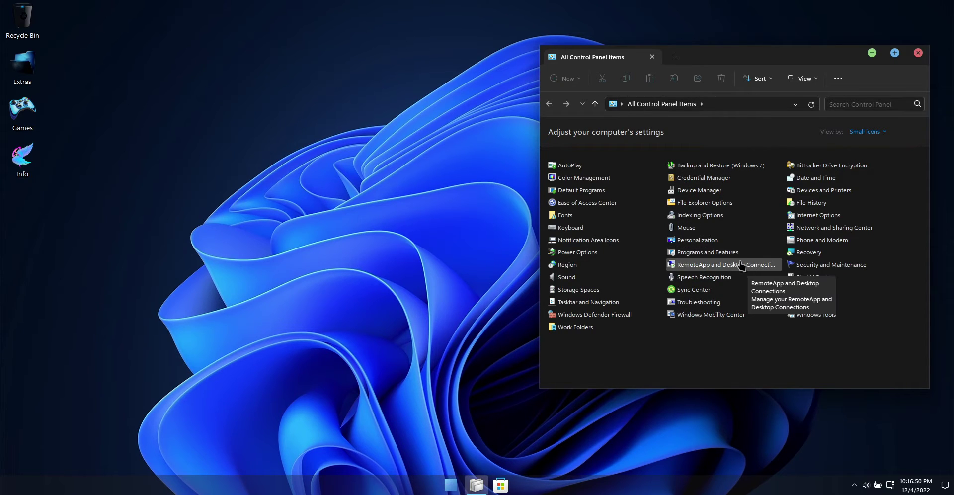
{"action": "left_click", "coordinate": [711, 253]}
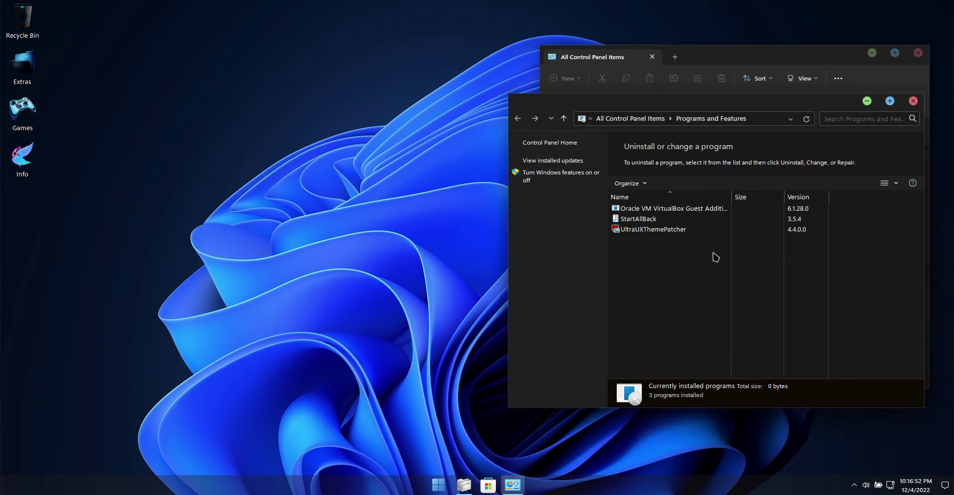
{"action": "left_click", "coordinate": [552, 174]}
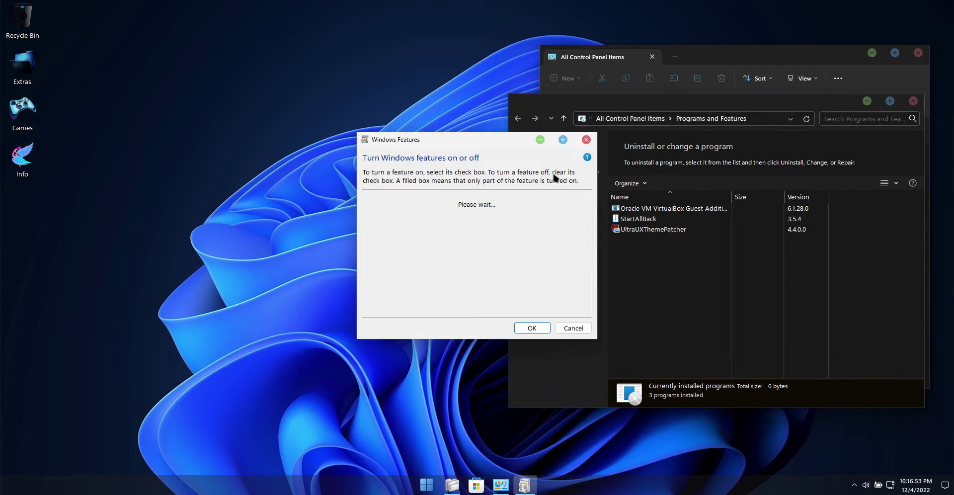
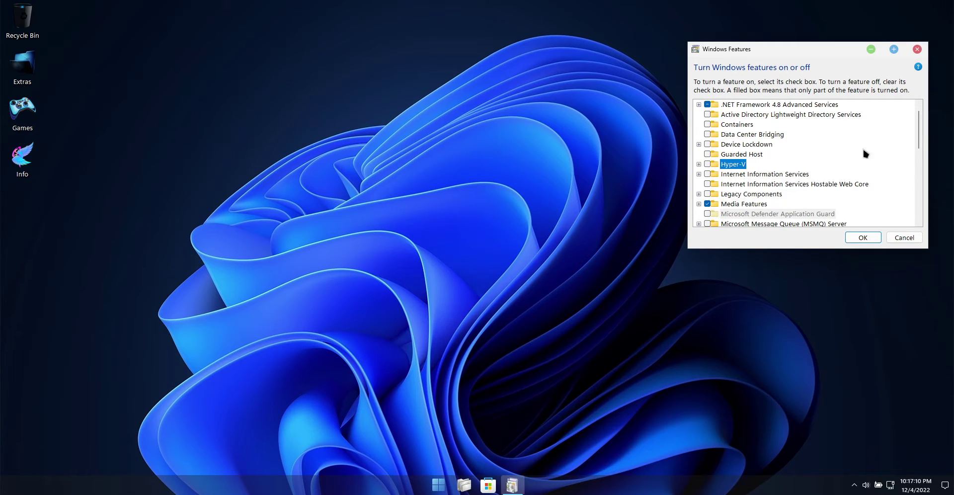
Step: Enable .NET Framework 3.5 (includes .NET 2.0 and 3.0) and let Windows Update download the required files
{"action": "scroll", "coordinate": [919, 114], "scroll_direction": "up", "scroll_amount": 1}
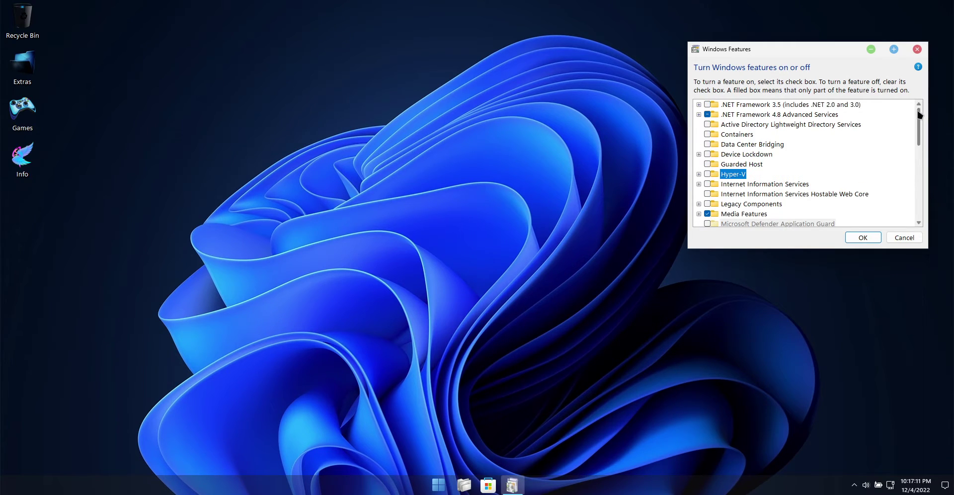
{"action": "left_click", "coordinate": [725, 105]}
{"action": "left_click", "coordinate": [707, 105]}
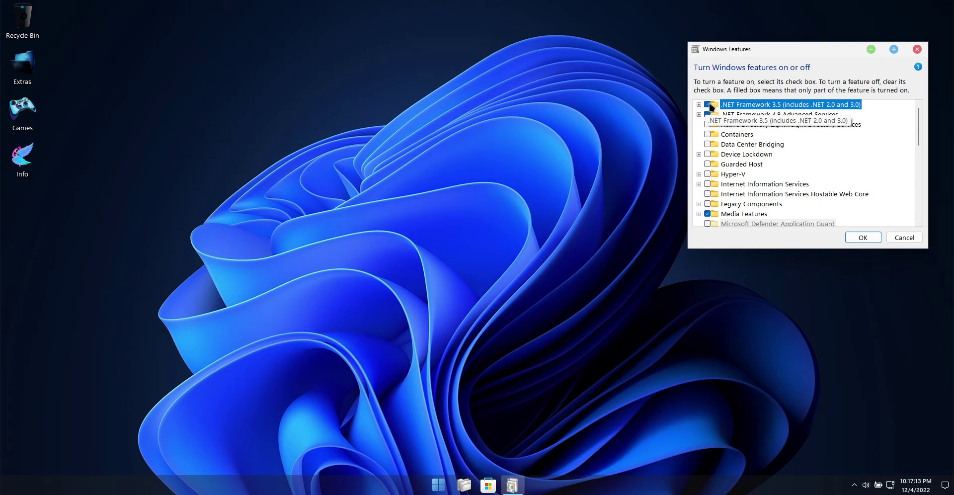
{"action": "left_click", "coordinate": [867, 240]}
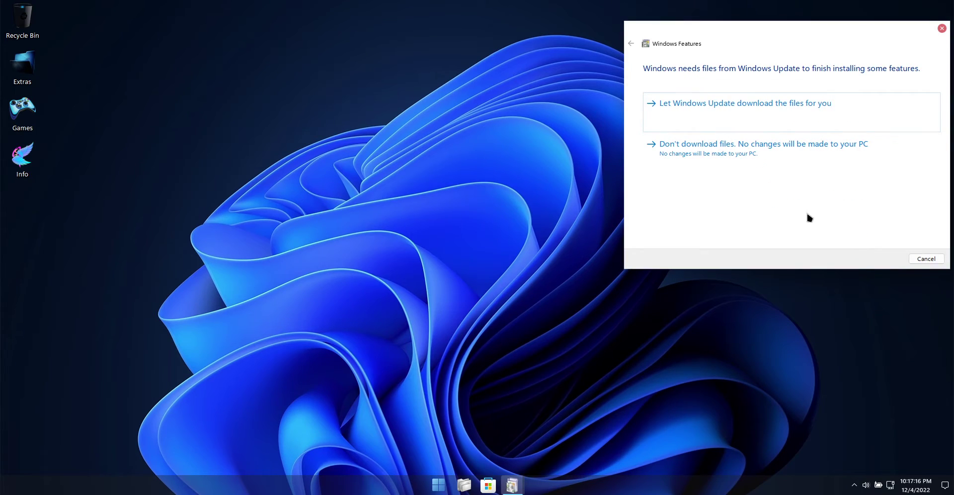
{"action": "left_click", "coordinate": [815, 109]}
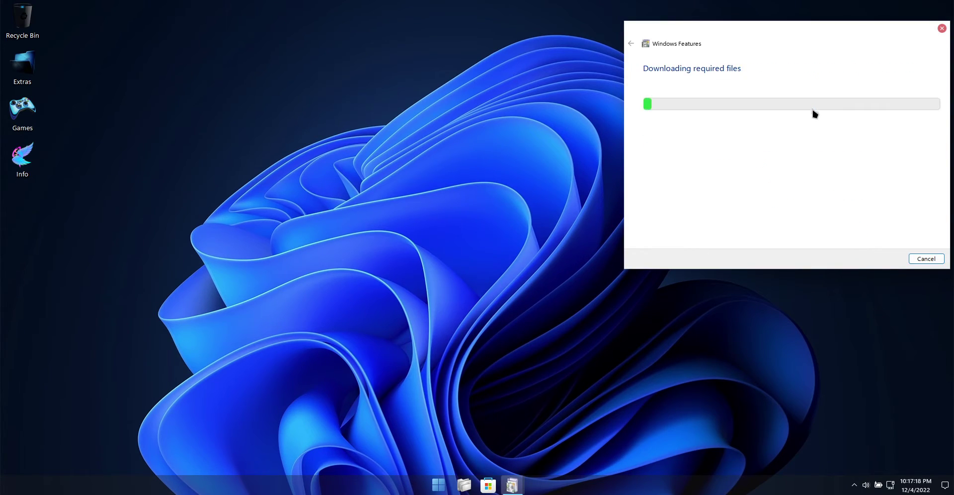
{"action": "mouse_move", "coordinate": [813, 28]}
{"action": "left_mouse_down"}
{"action": "mouse_move", "coordinate": [803, 22]}
{"action": "mouse_move", "coordinate": [811, 18]}
{"action": "left_mouse_up"}
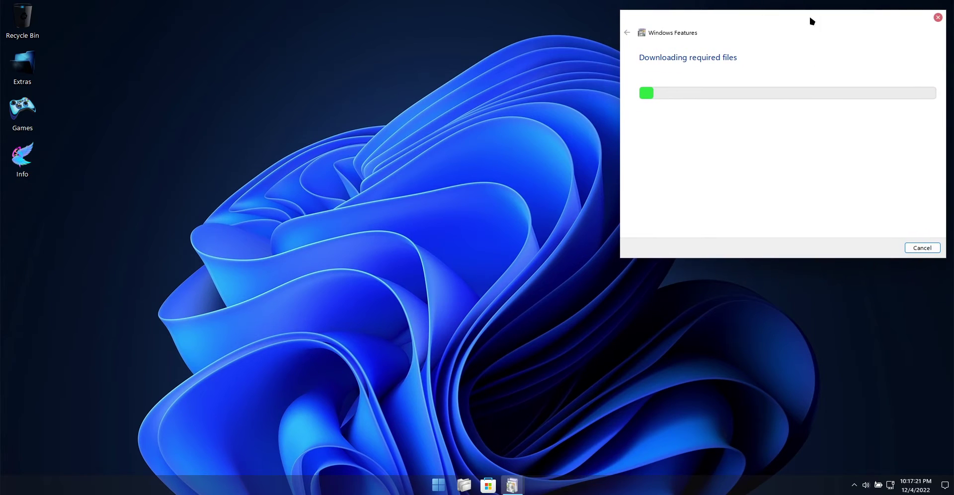
Step: Browse the Start menu's program folders and launch the Clear item from the Startup folder
{"action": "left_click", "coordinate": [439, 487]}
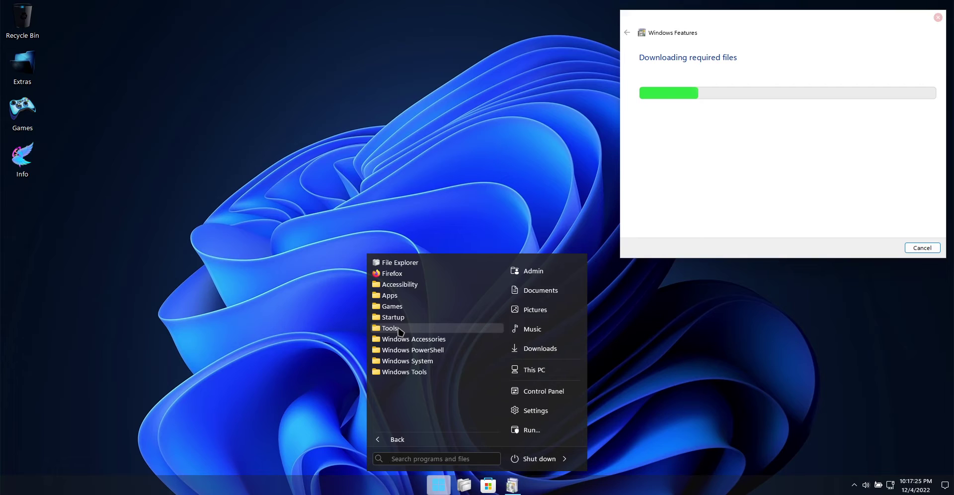
{"action": "left_click", "coordinate": [398, 328]}
{"action": "left_click", "coordinate": [398, 319]}
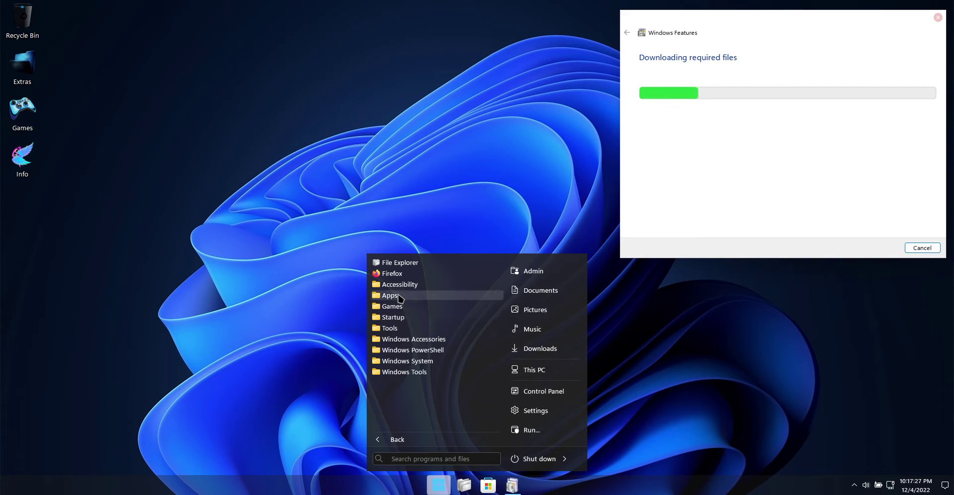
{"action": "left_click", "coordinate": [397, 318]}
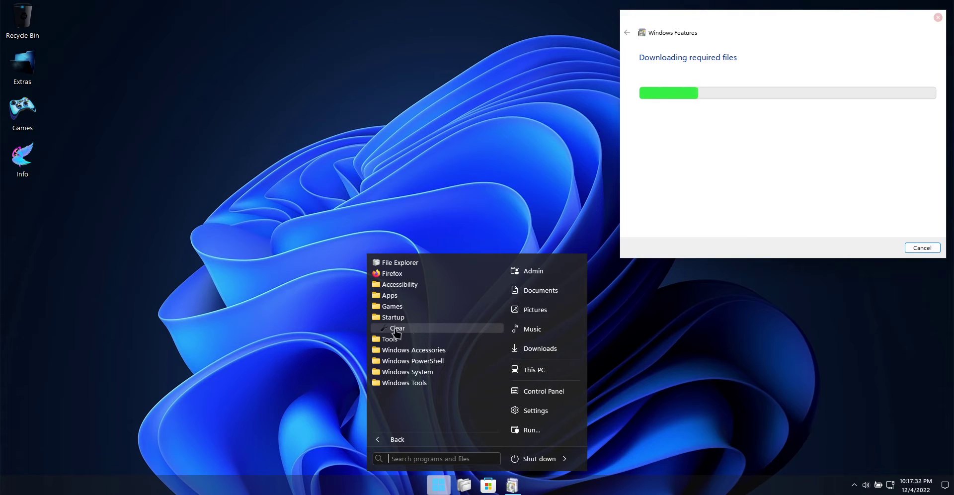
{"action": "left_click", "coordinate": [396, 329]}
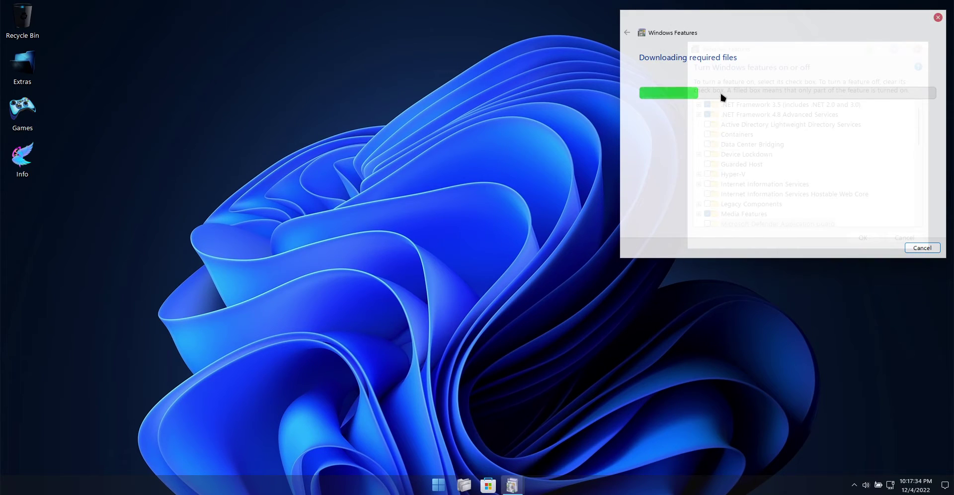
Step: Move the download progress window below the Windows features list and open the desktop's Games folder in a clear area
{"action": "left_click_drag", "start_coordinate": [798, 19], "coordinate": [518, 55]}
{"action": "left_click_drag", "start_coordinate": [598, 68], "coordinate": [852, 234]}
{"action": "double_click", "coordinate": [40, 113]}
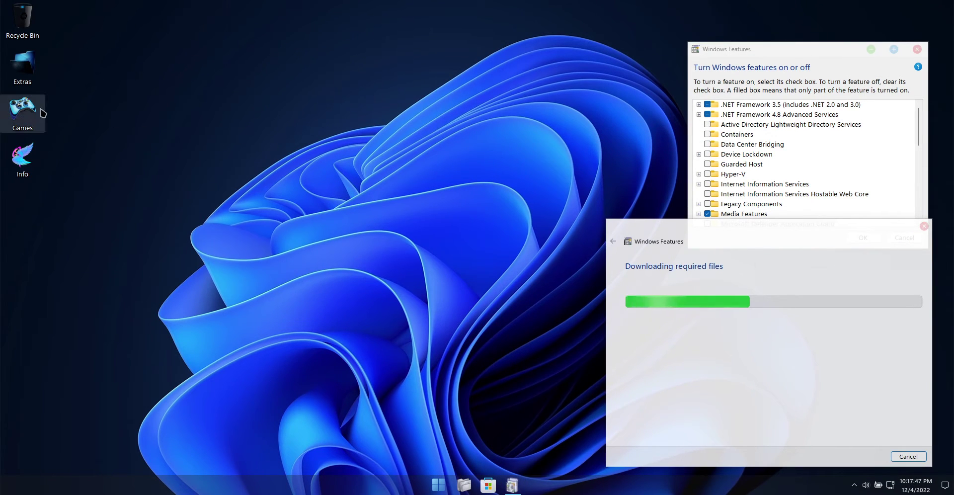
{"action": "left_click_drag", "start_coordinate": [797, 61], "coordinate": [326, 30]}
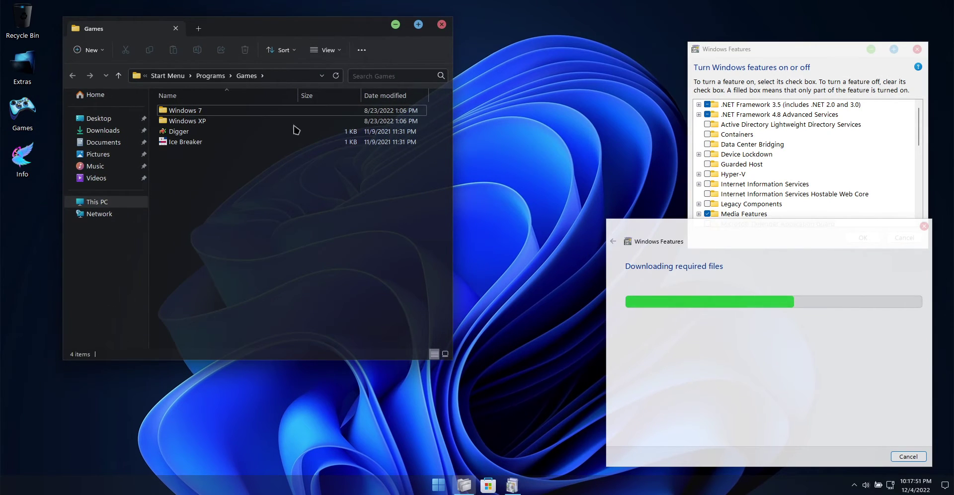
Step: Open the Windows 7 games folder and show its contents as large icons
{"action": "double_click", "coordinate": [189, 110]}
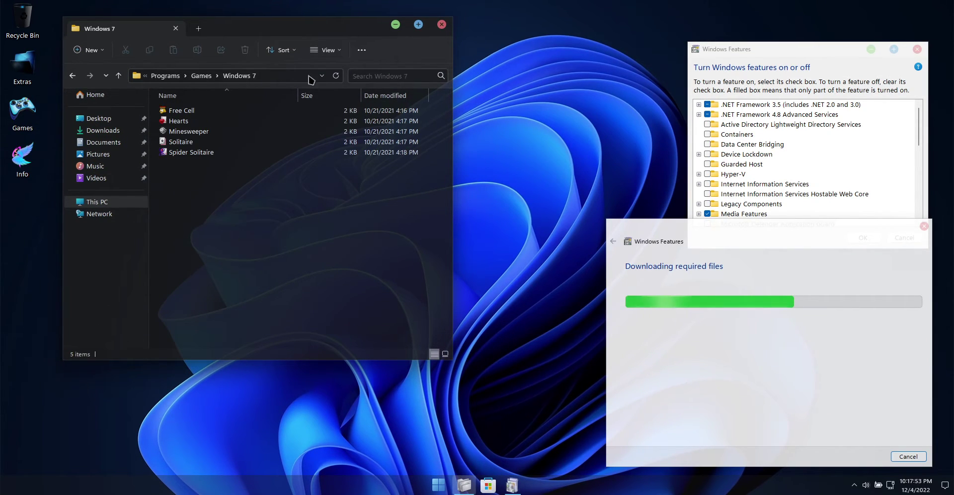
{"action": "left_click", "coordinate": [328, 50]}
{"action": "left_click", "coordinate": [338, 89]}
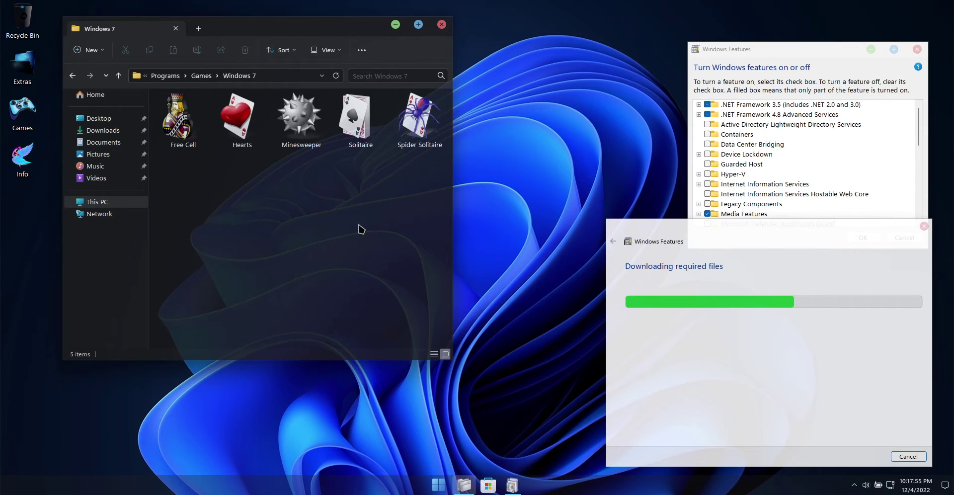
Step: Launch Solitaire and send the ace of hearts and ace of clubs to the home cells
{"action": "double_click", "coordinate": [356, 117]}
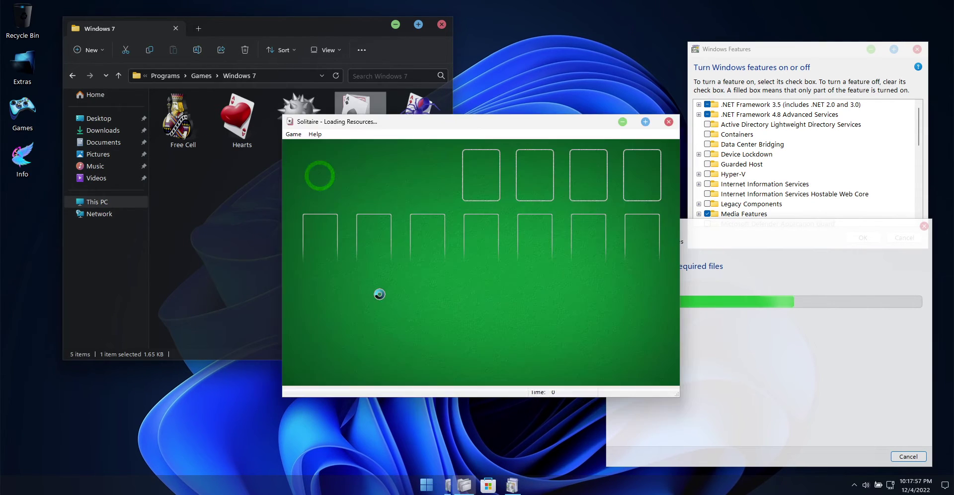
{"action": "left_click_drag", "start_coordinate": [572, 128], "coordinate": [422, 161]}
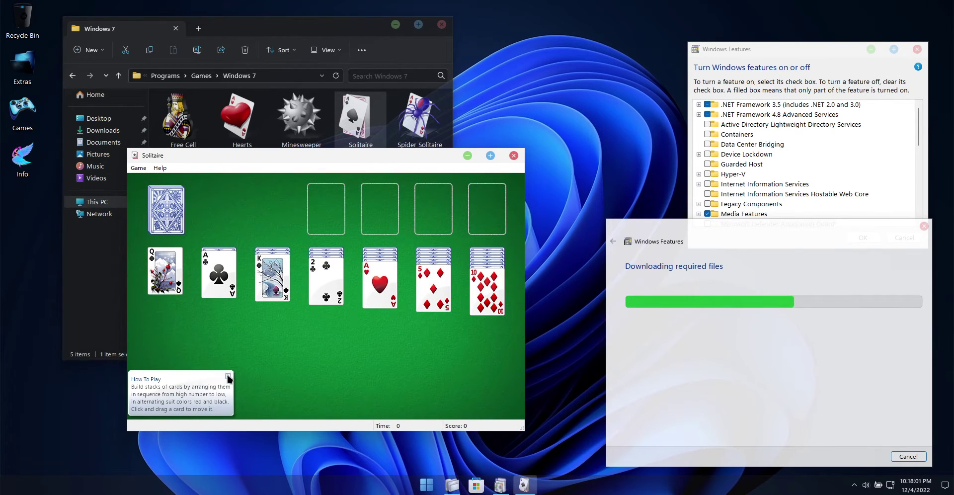
{"action": "double_click", "coordinate": [380, 283]}
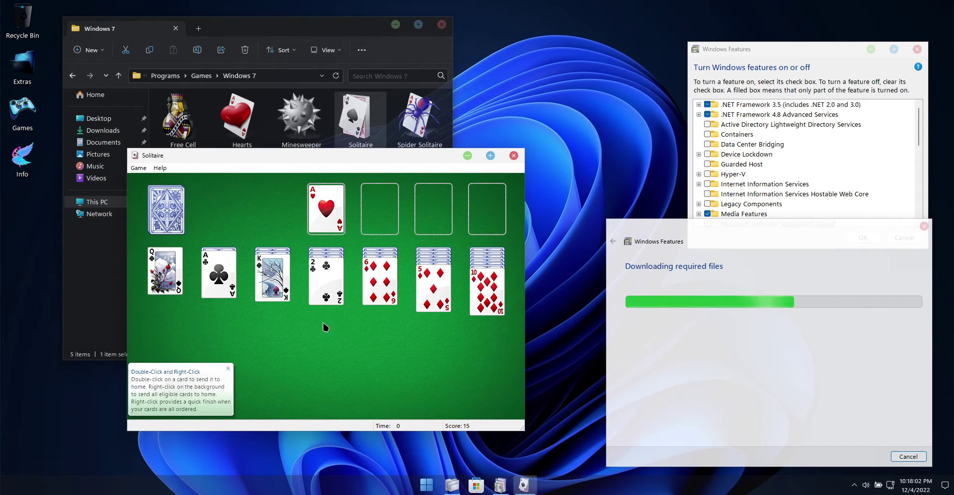
{"action": "double_click", "coordinate": [234, 275]}
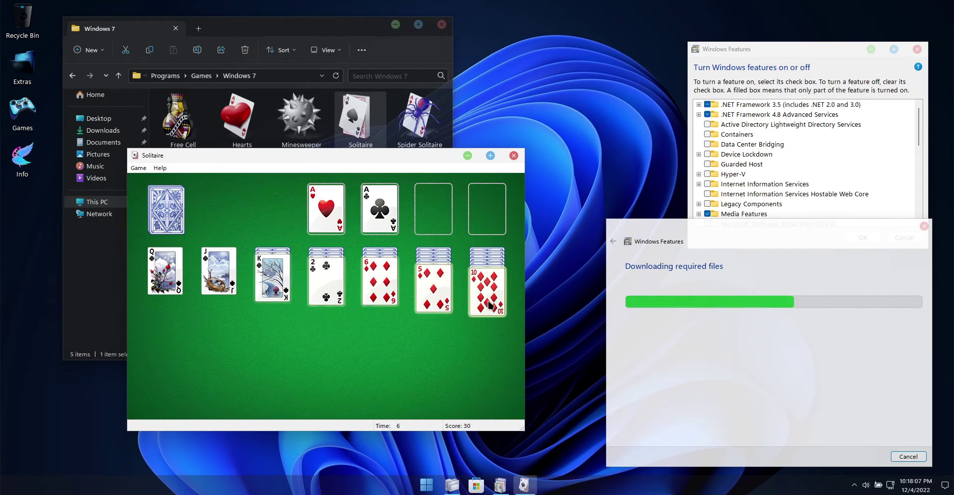
Step: Move the ten of diamonds onto the black jack and close Solitaire
{"action": "left_click_drag", "start_coordinate": [490, 304], "coordinate": [218, 281]}
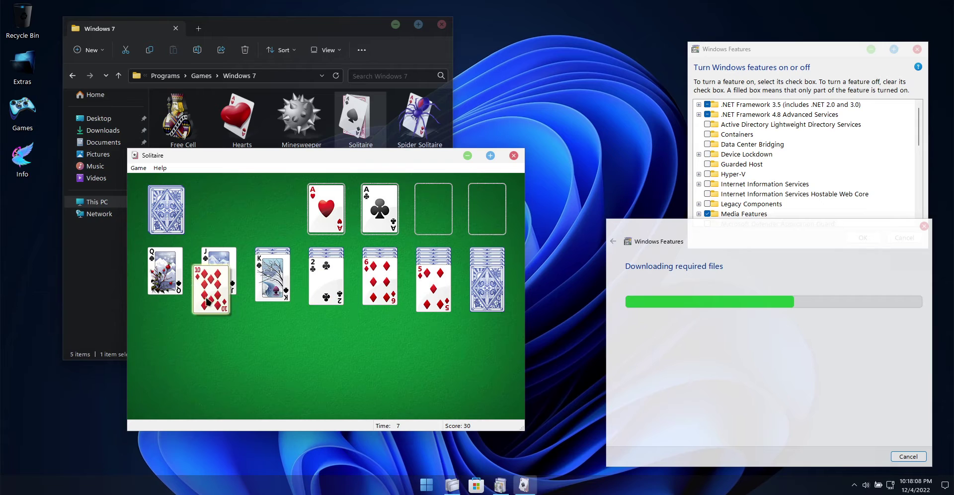
{"action": "left_click", "coordinate": [515, 156]}
{"action": "left_click", "coordinate": [340, 302]}
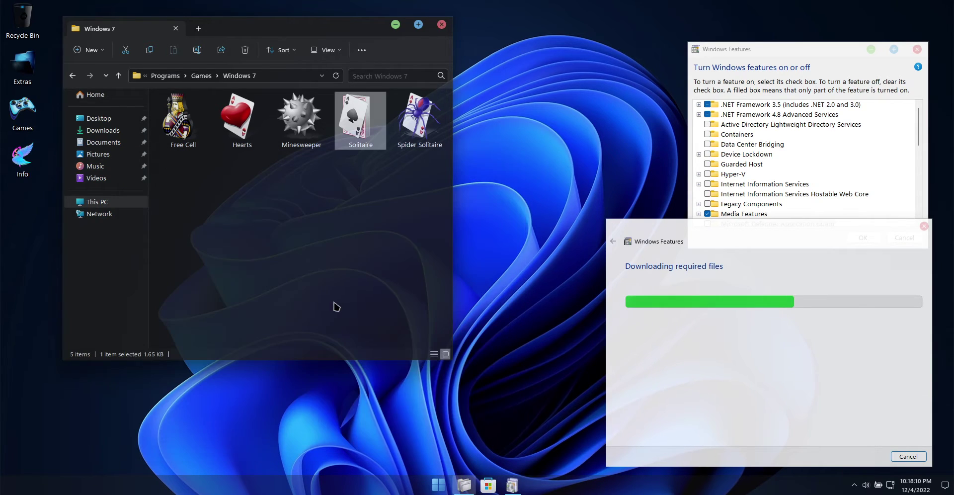
Step: Examine the Windows XP games folder and the Digger and Ice Breaker entries, and close the Games window
{"action": "left_click", "coordinate": [73, 79]}
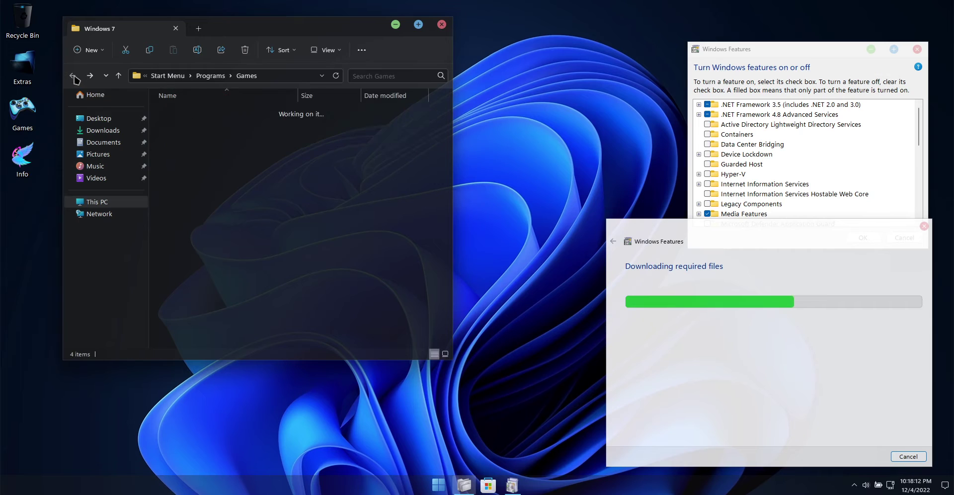
{"action": "double_click", "coordinate": [185, 119]}
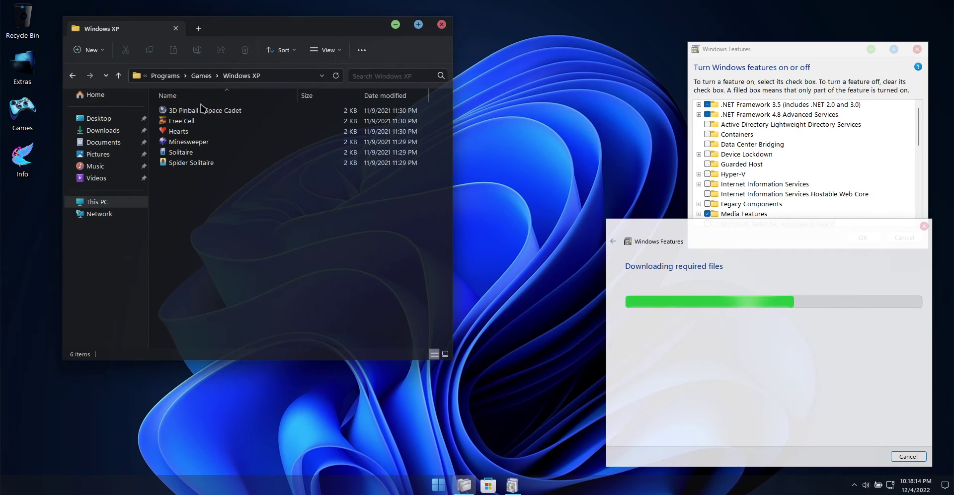
{"action": "left_click", "coordinate": [71, 75]}
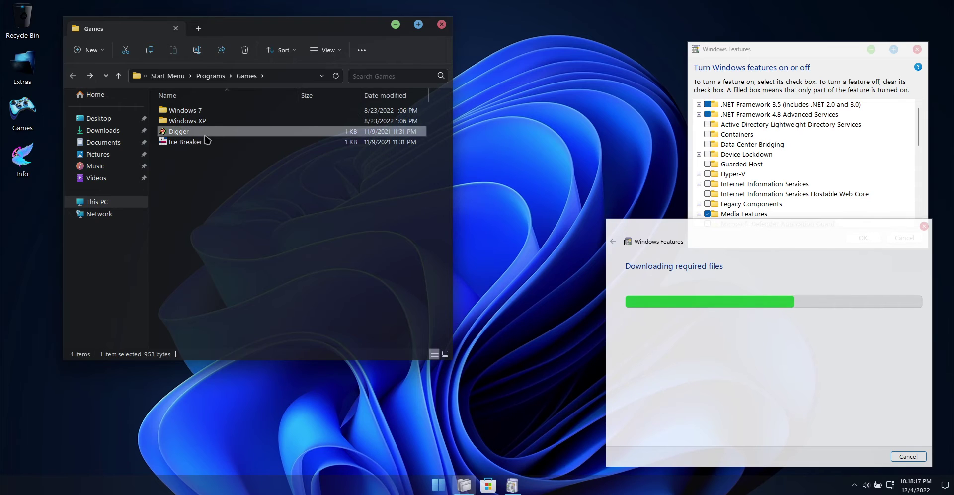
{"action": "left_click", "coordinate": [192, 142]}
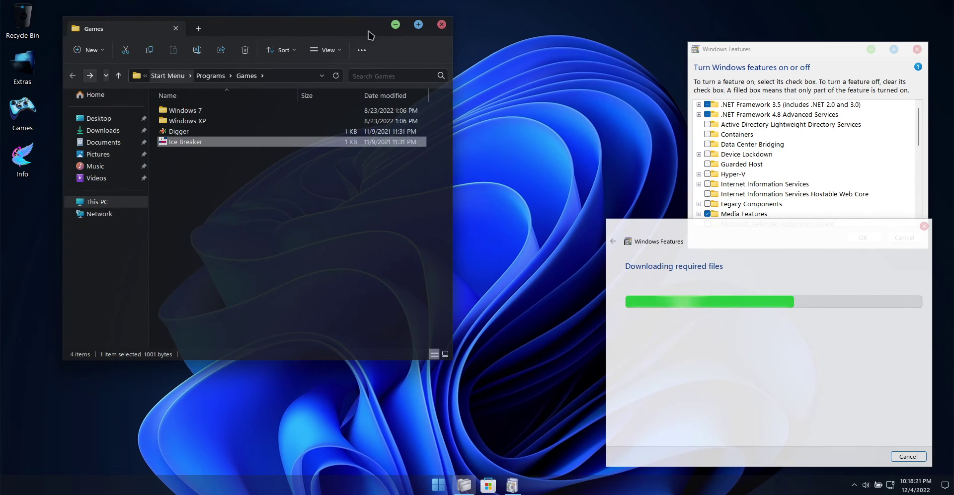
{"action": "left_click", "coordinate": [441, 26]}
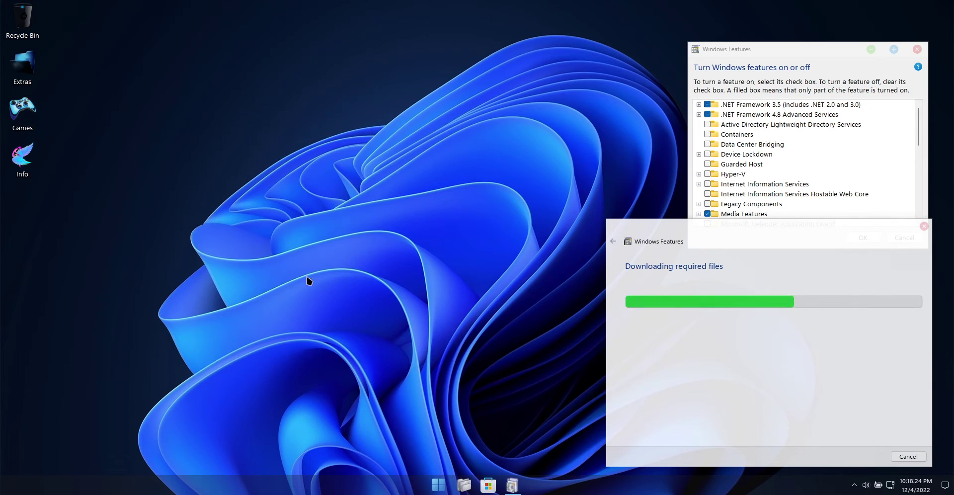
Step: Launch Winaero Tweaker from the Start menu's Tools folder and move its window clear of the Windows Features dialogs
{"action": "left_click", "coordinate": [438, 485]}
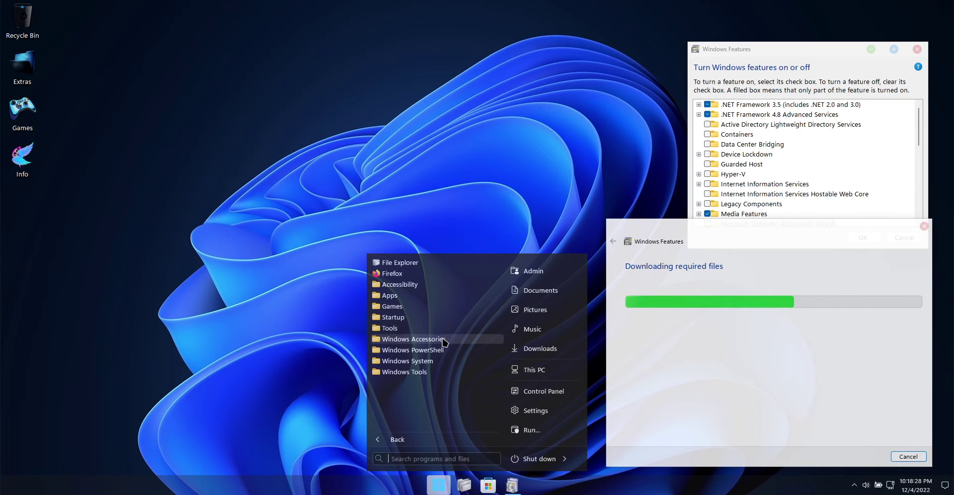
{"action": "left_click", "coordinate": [443, 330]}
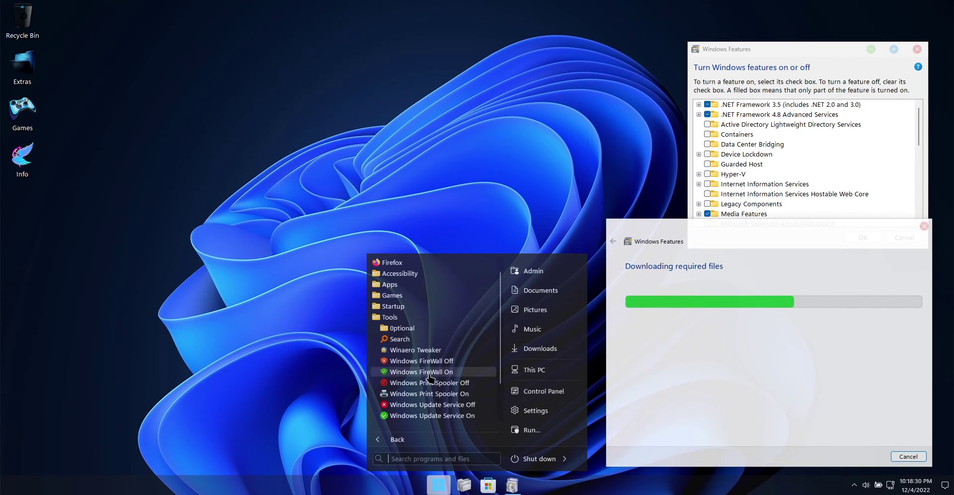
{"action": "scroll", "coordinate": [446, 388], "scroll_direction": "down", "scroll_amount": 1}
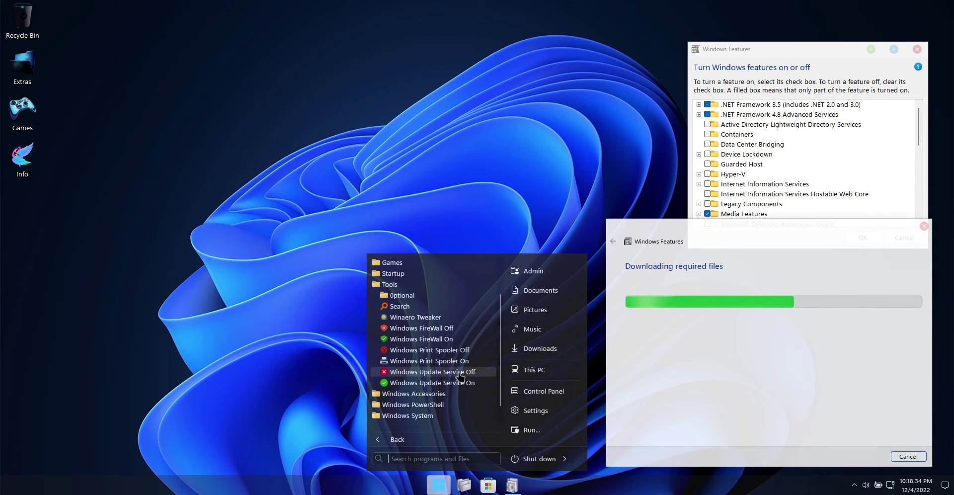
{"action": "left_click", "coordinate": [422, 318]}
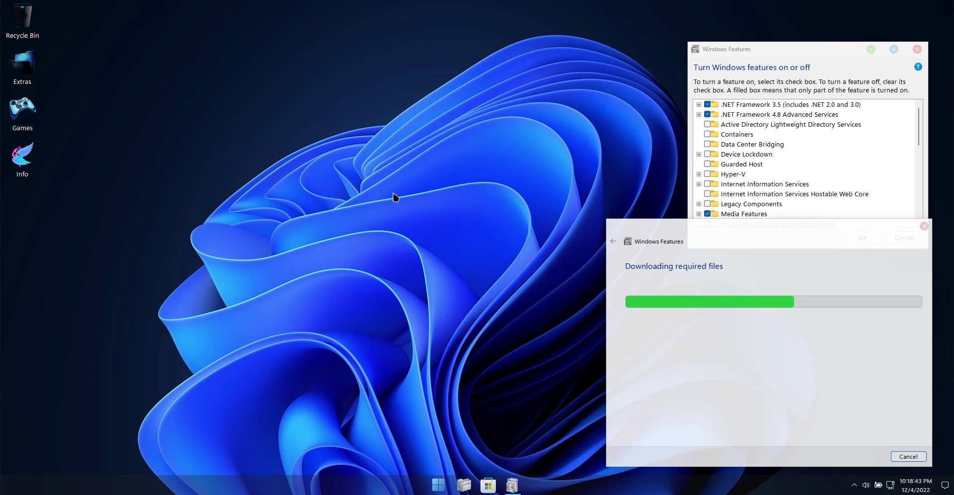
{"action": "right_click", "coordinate": [329, 213]}
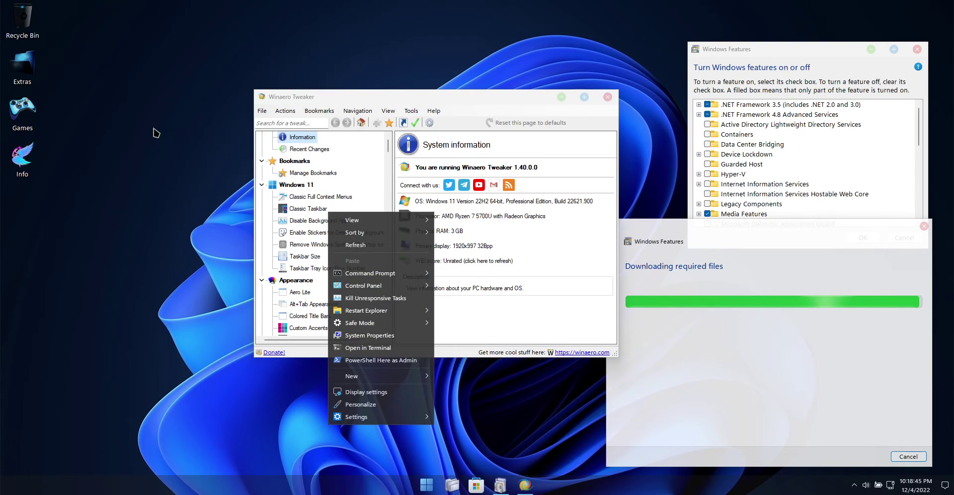
{"action": "left_click", "coordinate": [156, 133]}
{"action": "left_click_drag", "start_coordinate": [458, 95], "coordinate": [391, 56]}
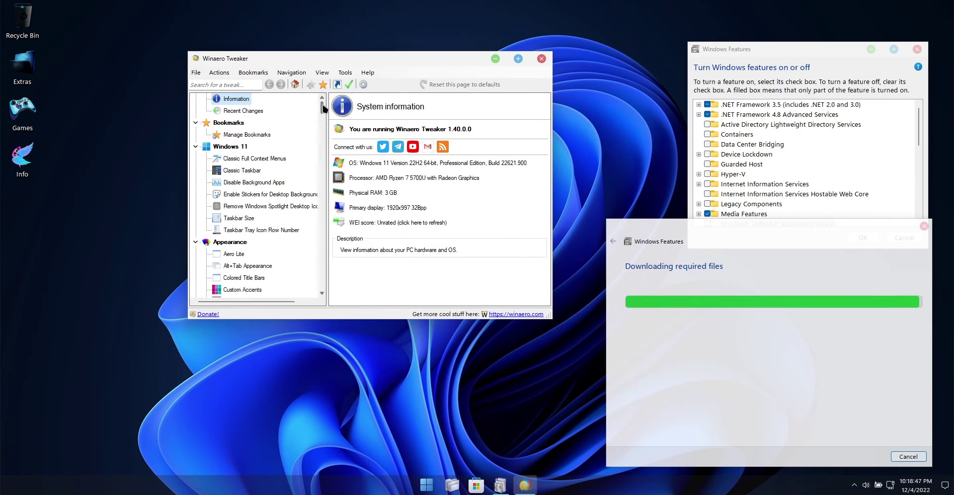
Step: Examine the Get Classic Apps pages in Winaero Tweaker, from Activate Windows Photo Viewer to Desktop Gadgets, and close the program
{"action": "left_click_drag", "start_coordinate": [322, 107], "coordinate": [324, 283]}
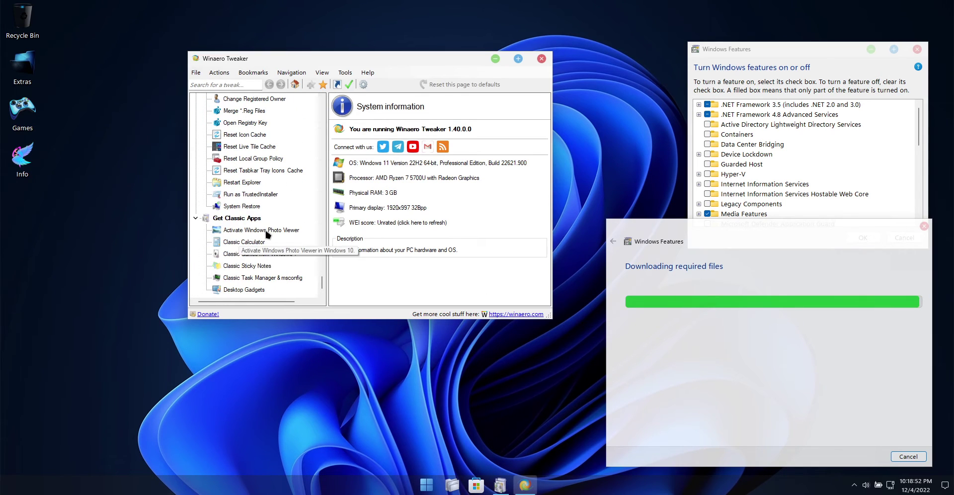
{"action": "left_click", "coordinate": [286, 230]}
{"action": "left_click", "coordinate": [247, 242]}
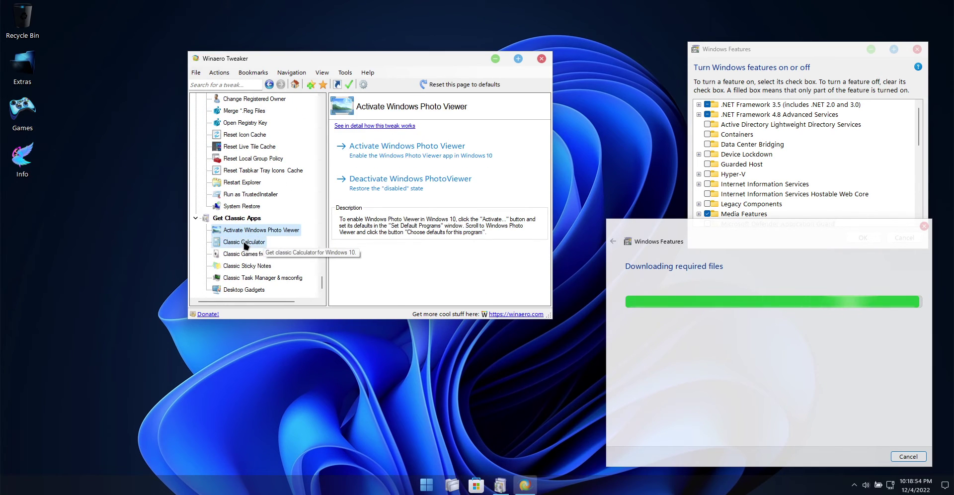
{"action": "left_click", "coordinate": [258, 254]}
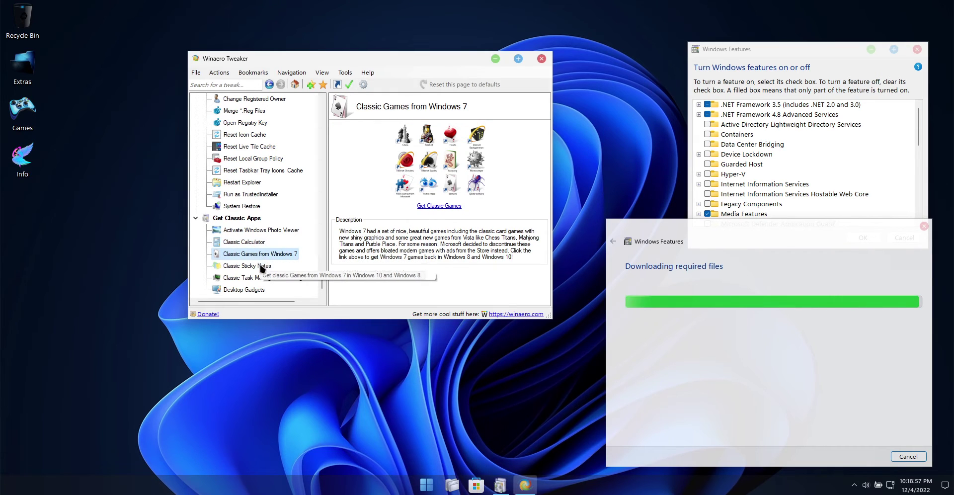
{"action": "left_click", "coordinate": [261, 266]}
{"action": "left_click", "coordinate": [265, 277]}
{"action": "left_click", "coordinate": [246, 290]}
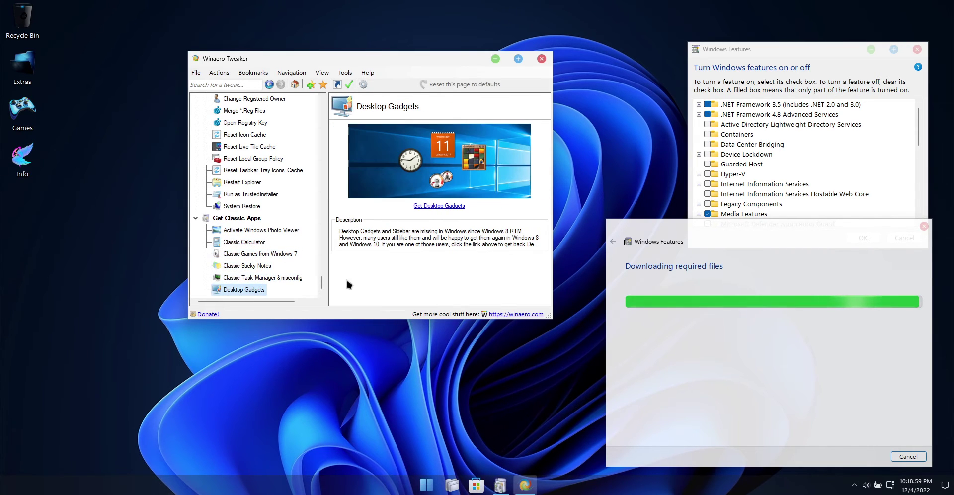
{"action": "left_click", "coordinate": [542, 60]}
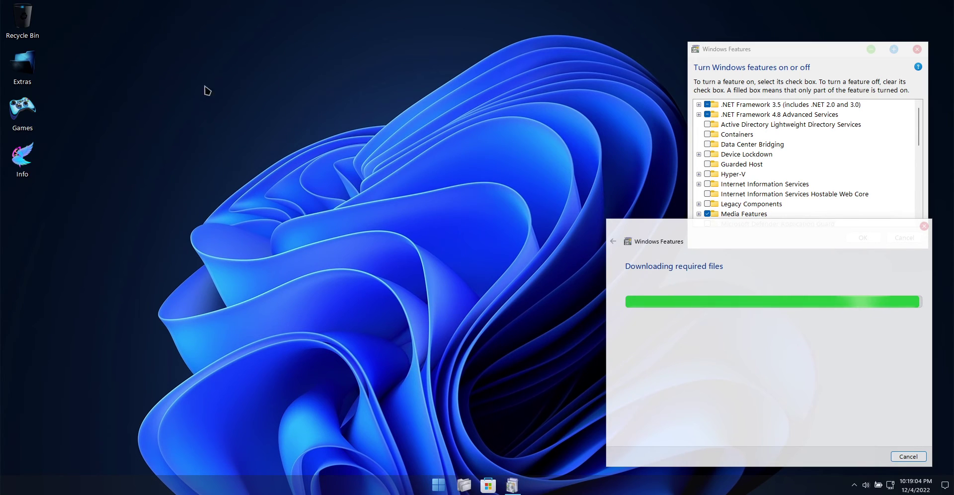
Step: Open the desktop's Personalization settings and review the Lock screen page down to its related settings
{"action": "right_click", "coordinate": [95, 65]}
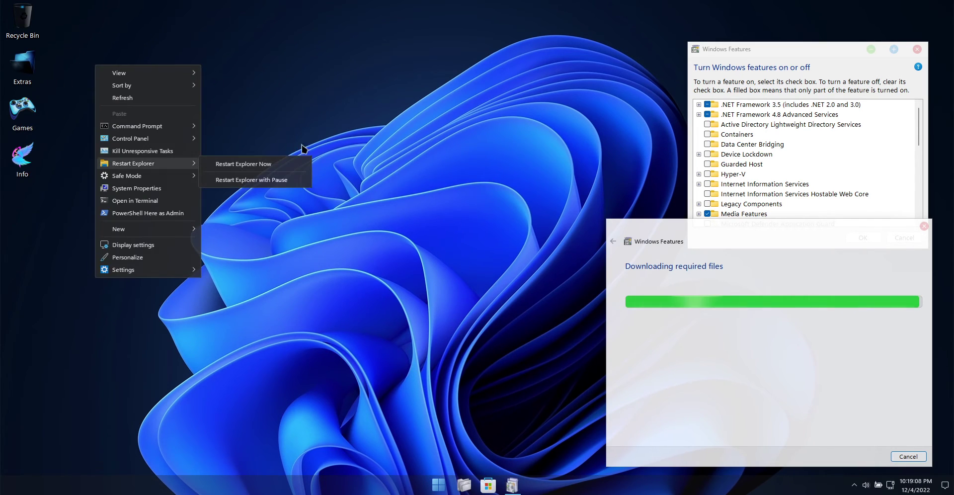
{"action": "left_click", "coordinate": [144, 258]}
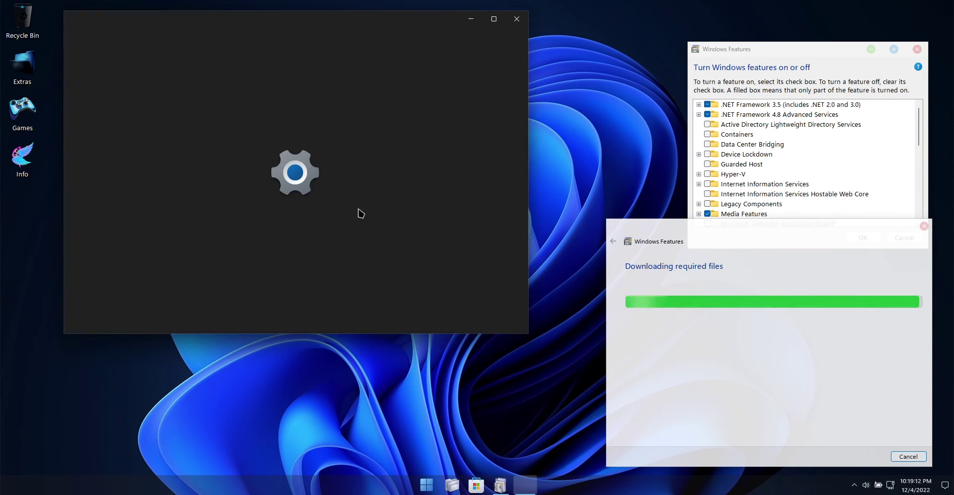
{"action": "scroll", "coordinate": [470, 173], "scroll_direction": "down", "scroll_amount": 2}
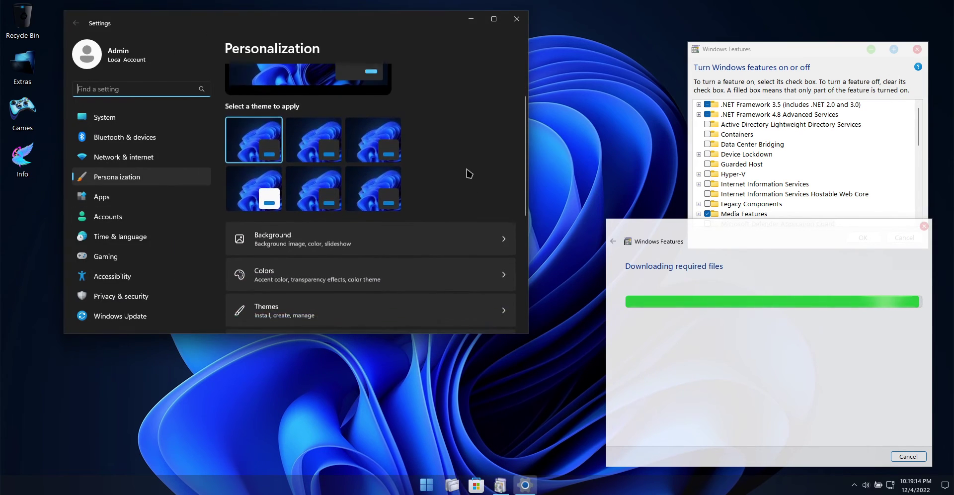
{"action": "scroll", "coordinate": [311, 272], "scroll_direction": "down", "scroll_amount": 3}
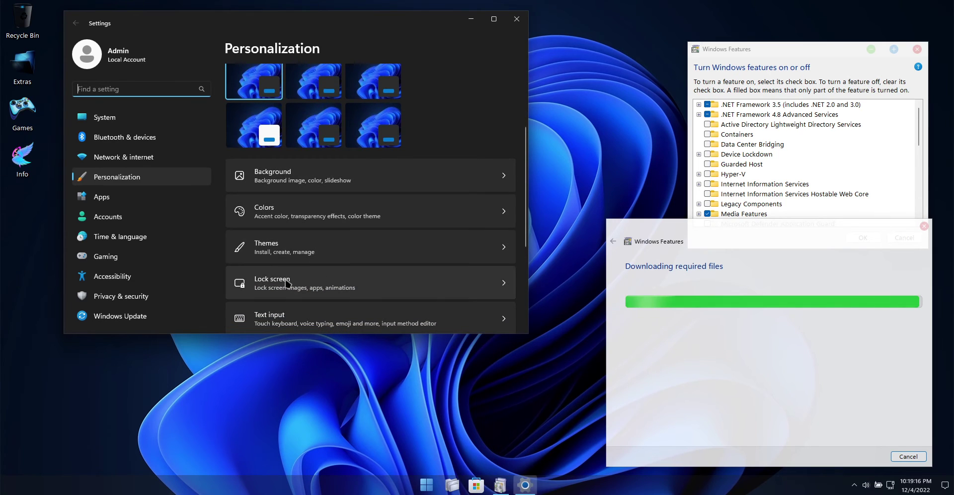
{"action": "left_click", "coordinate": [371, 274]}
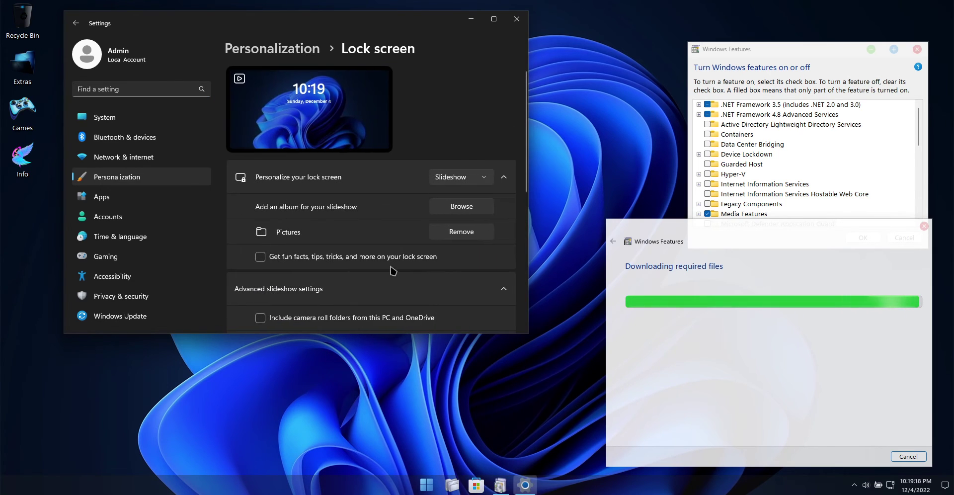
{"action": "scroll", "coordinate": [386, 139], "scroll_direction": "down", "scroll_amount": 5}
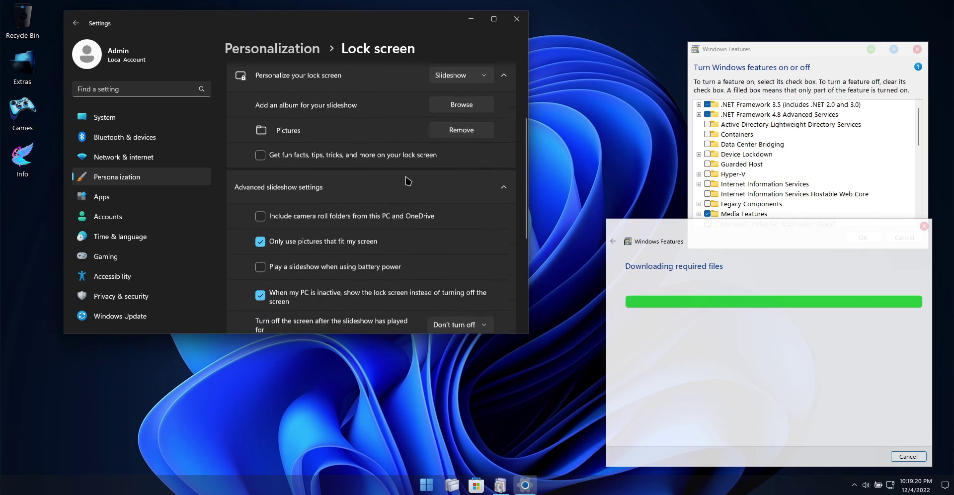
{"action": "scroll", "coordinate": [416, 196], "scroll_direction": "down", "scroll_amount": 3}
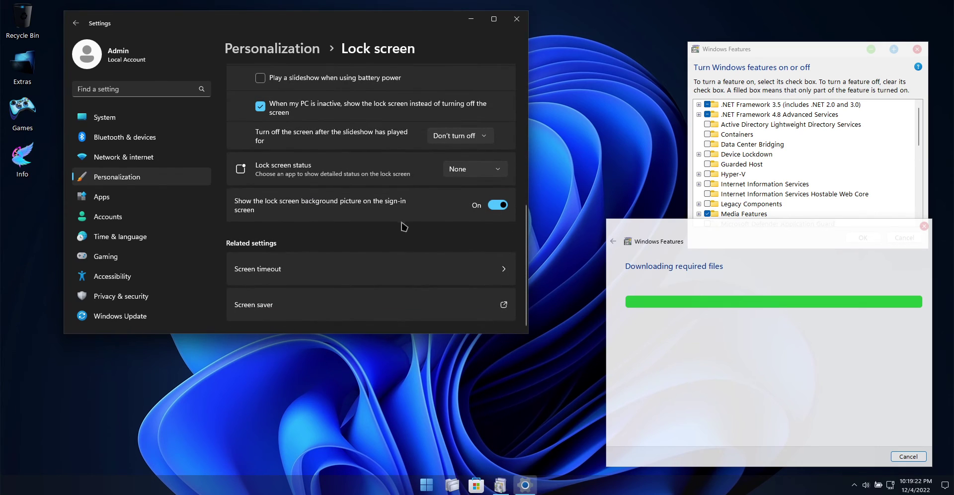
Step: Return to Personalization, open the Taskbar page and expand the Taskbar behaviors options
{"action": "left_click", "coordinate": [75, 24]}
{"action": "scroll", "coordinate": [448, 214], "scroll_direction": "down", "scroll_amount": 5}
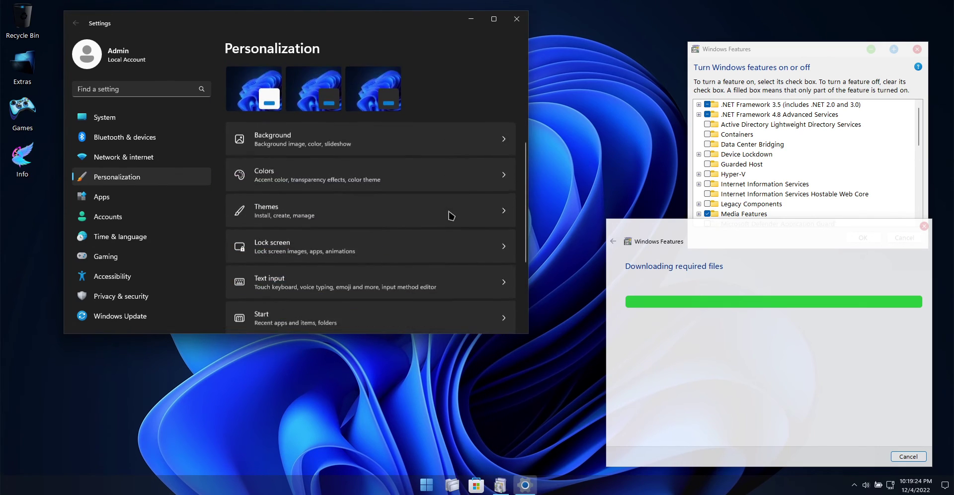
{"action": "scroll", "coordinate": [416, 272], "scroll_direction": "down", "scroll_amount": 2}
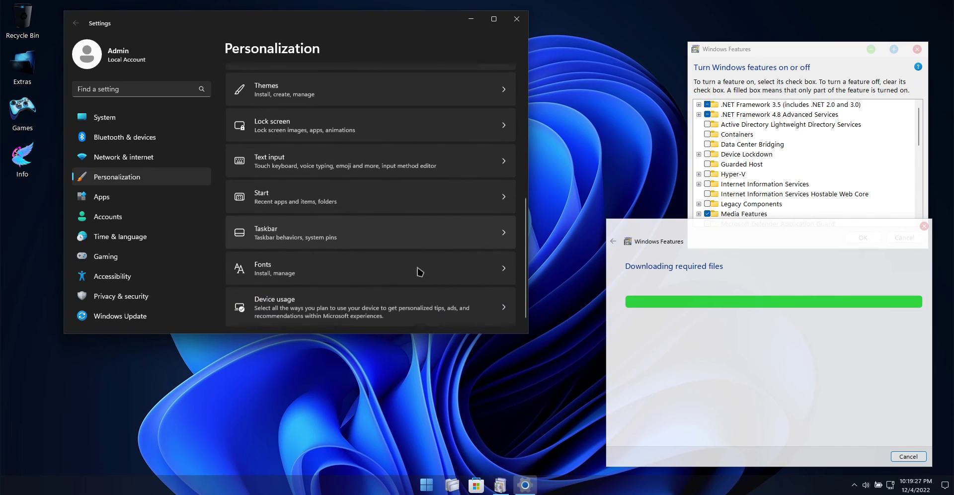
{"action": "left_click", "coordinate": [431, 219]}
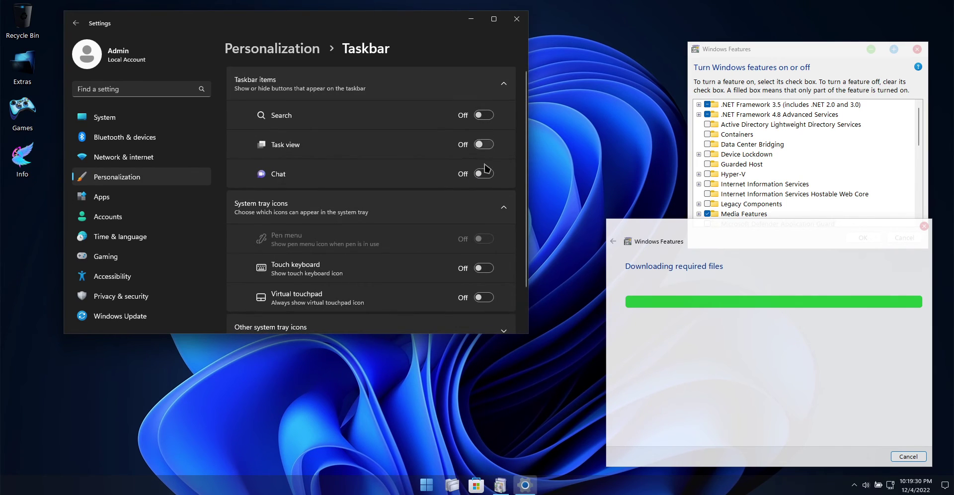
{"action": "scroll", "coordinate": [412, 213], "scroll_direction": "down", "scroll_amount": 2}
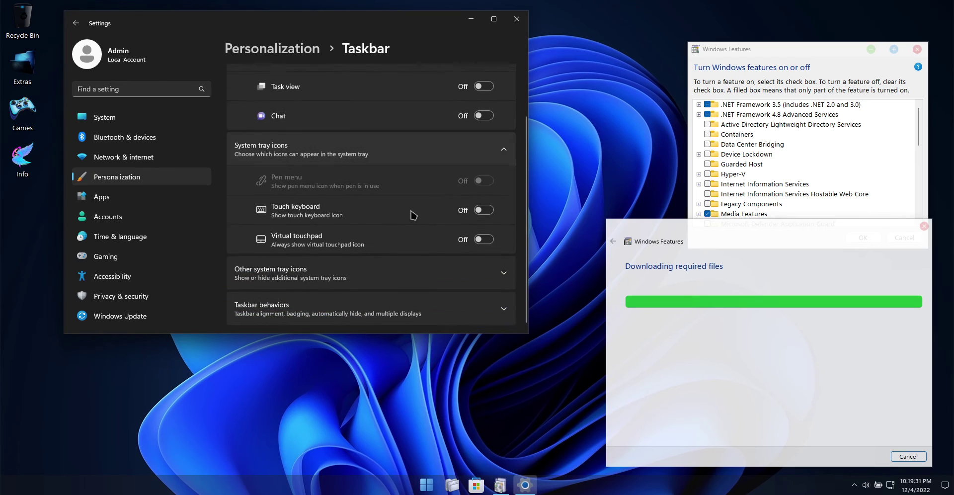
{"action": "left_click", "coordinate": [468, 304]}
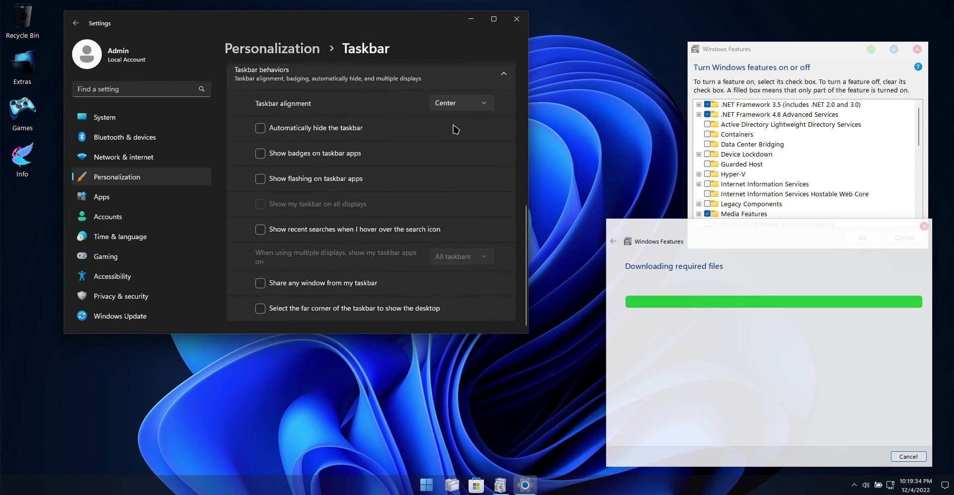
Step: Toggle the option to show the desktop from the taskbar's far corner on and back off, and close Settings
{"action": "left_click", "coordinate": [290, 312]}
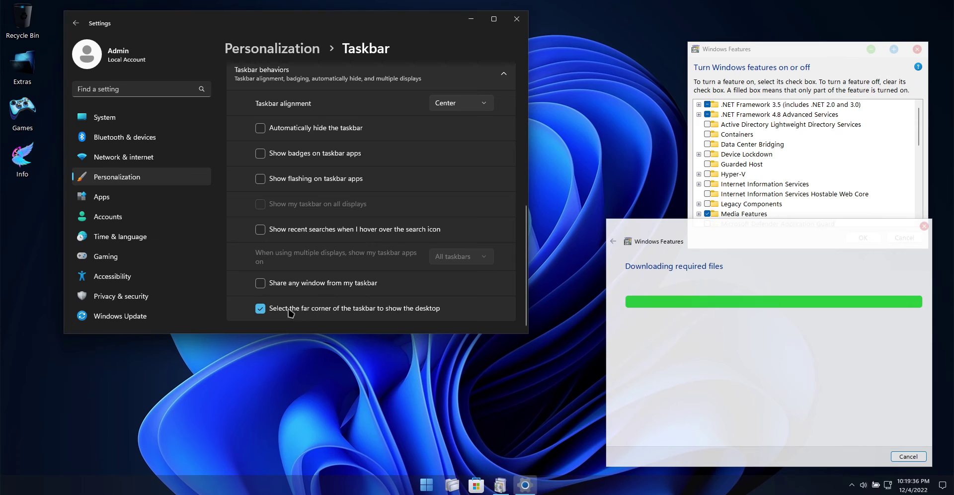
{"action": "left_click", "coordinate": [365, 310]}
{"action": "left_click", "coordinate": [307, 313]}
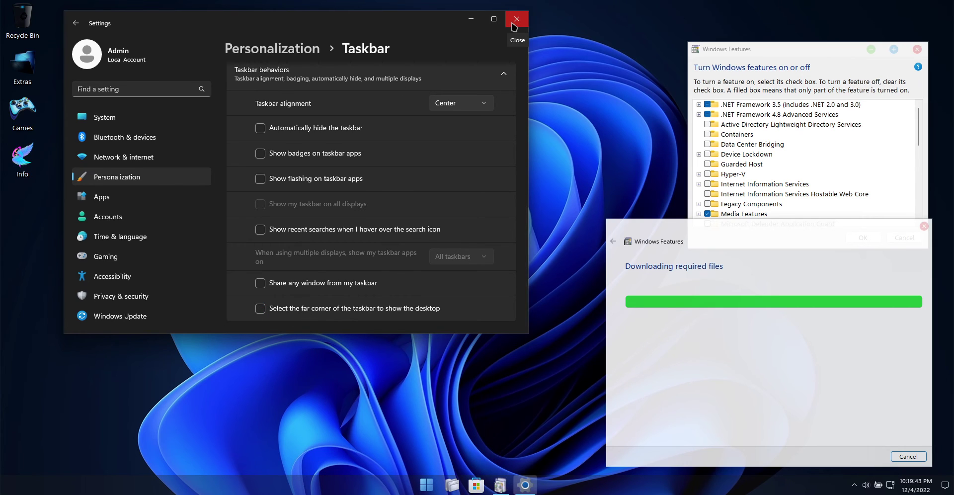
{"action": "left_click", "coordinate": [515, 20]}
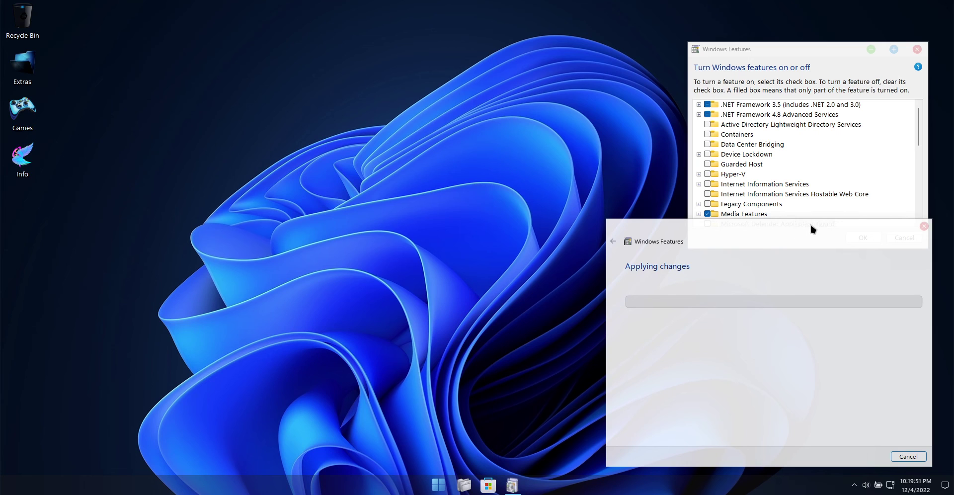
Step: Move the Windows Features progress dialog beside the features list and close it after the changes are complete
{"action": "left_click_drag", "start_coordinate": [810, 223], "coordinate": [559, 46]}
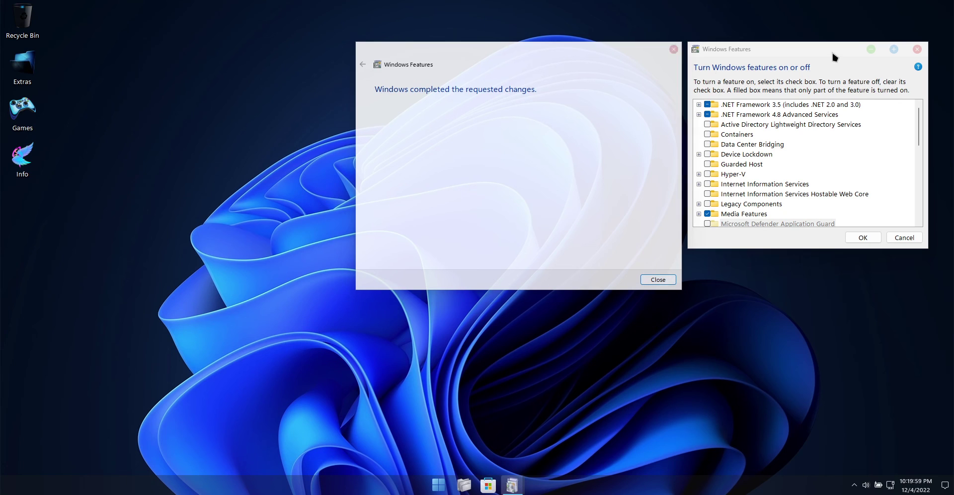
{"action": "left_click", "coordinate": [658, 279]}
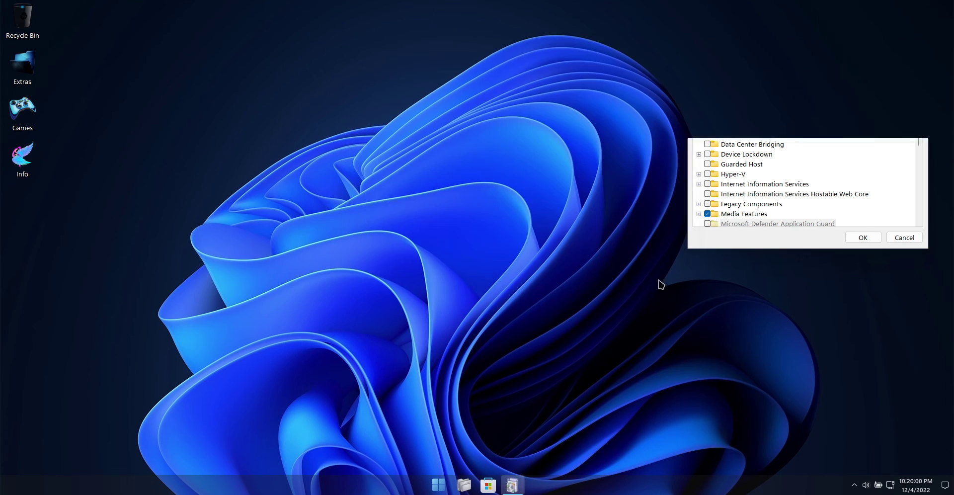